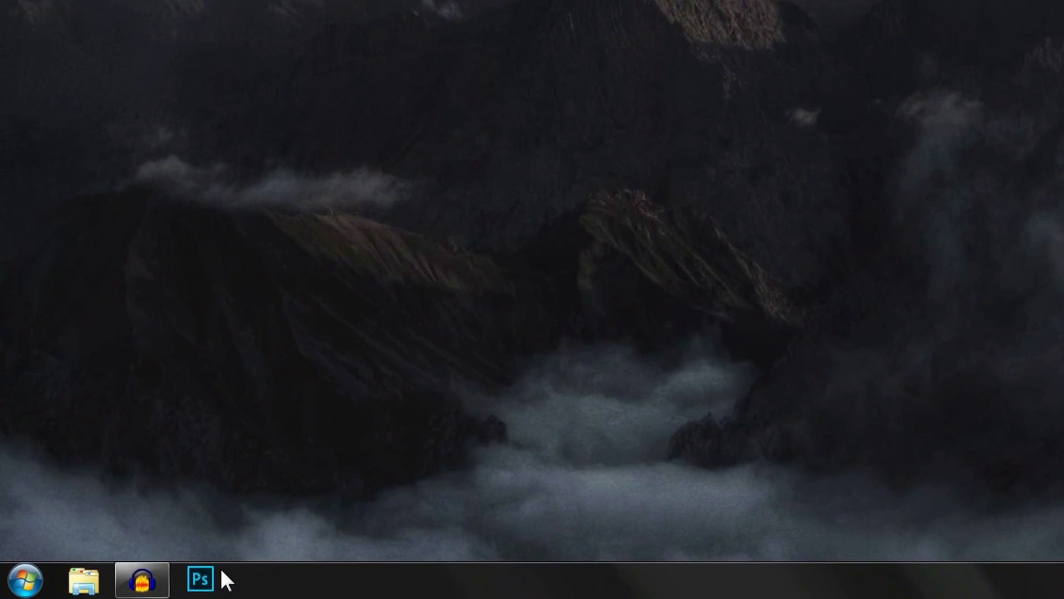
# Step: Launch Photoshop from the desktop
pyautogui.click(135, 583)
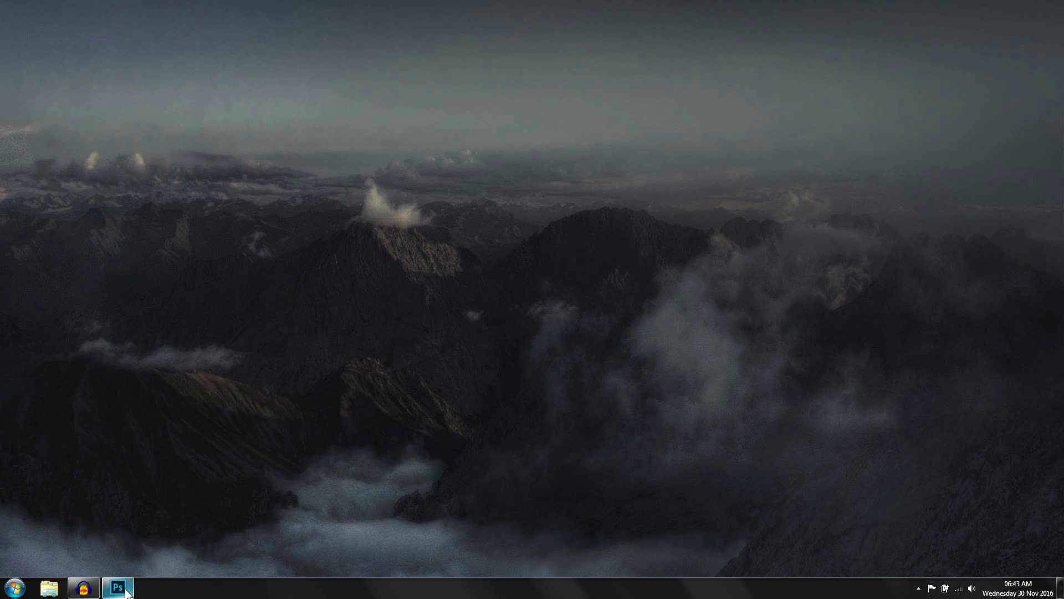
pyautogui.click(115, 590)
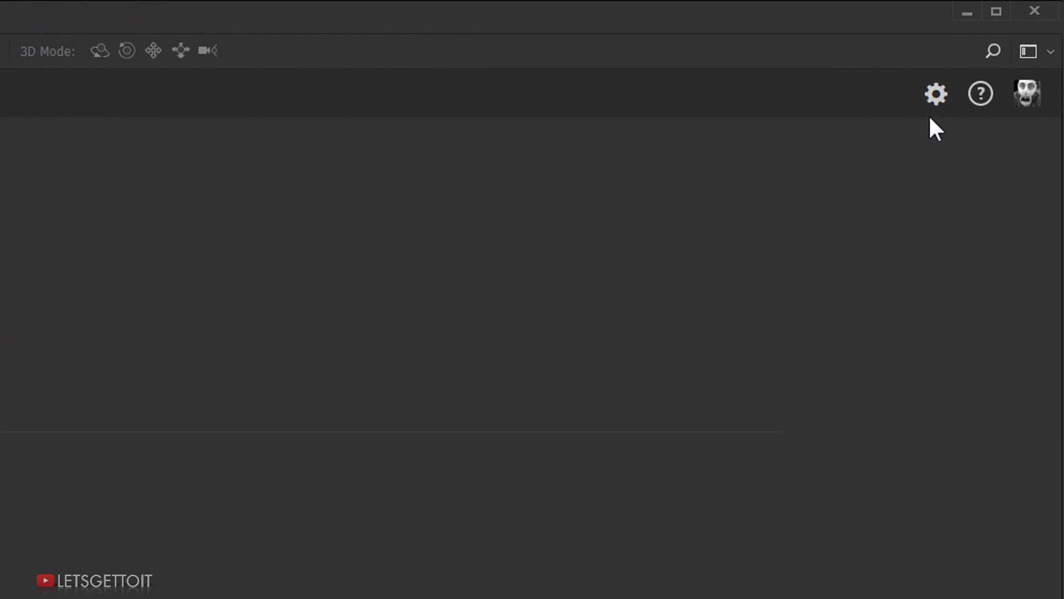
pyautogui.moveTo(937, 94)
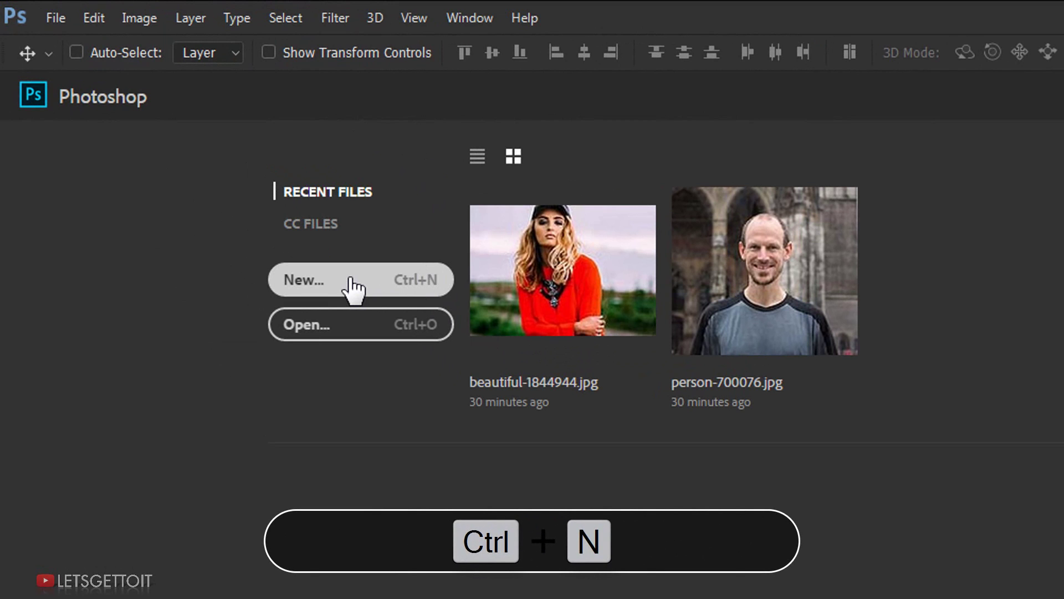
# Step: Open the New Document dialog and look through the Saved and Photo presets
pyautogui.click(53, 22)
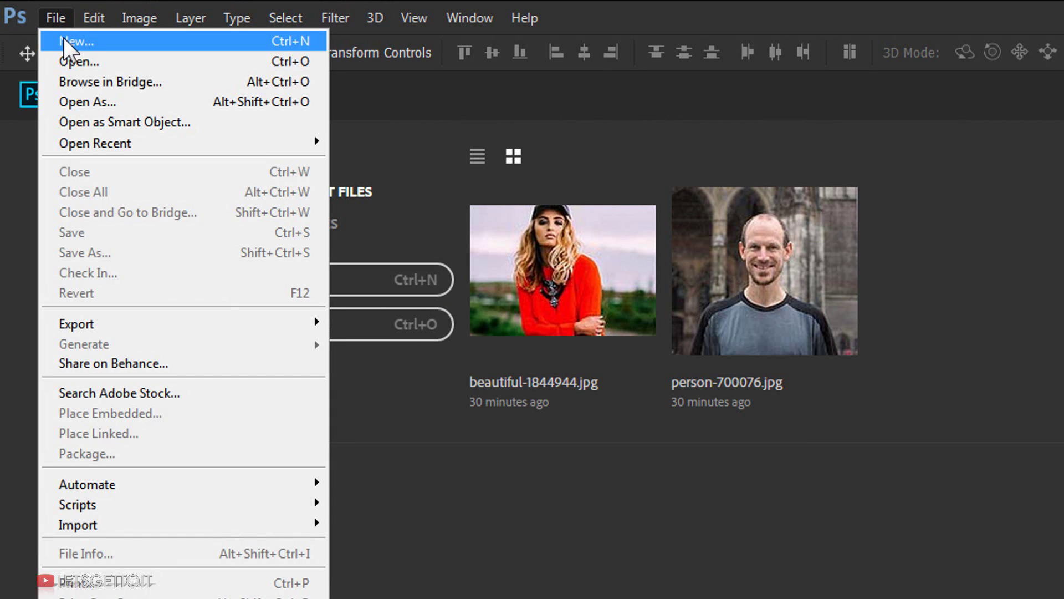
pyautogui.click(63, 38)
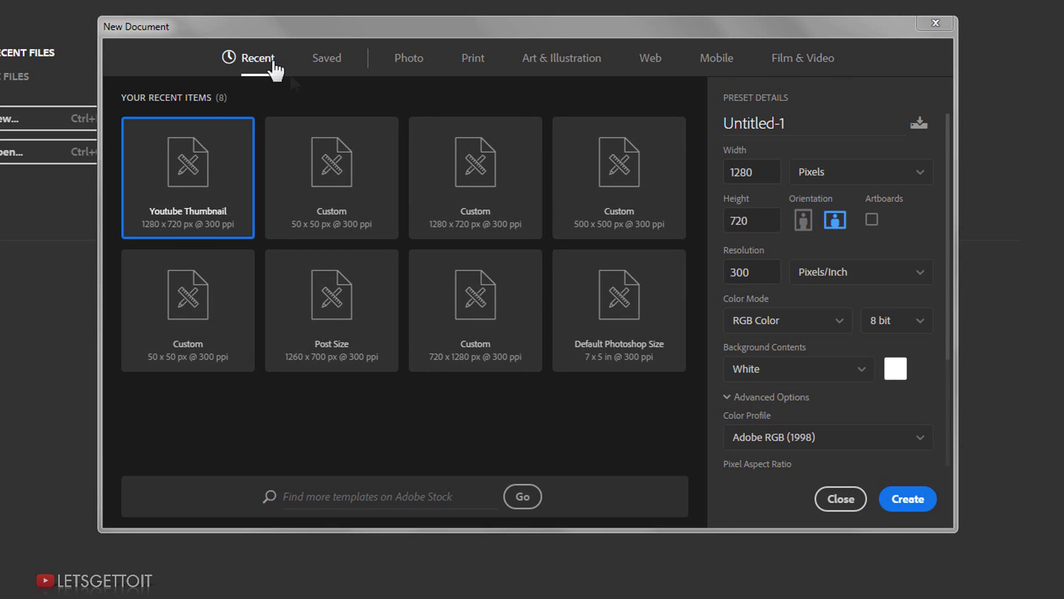
pyautogui.click(327, 60)
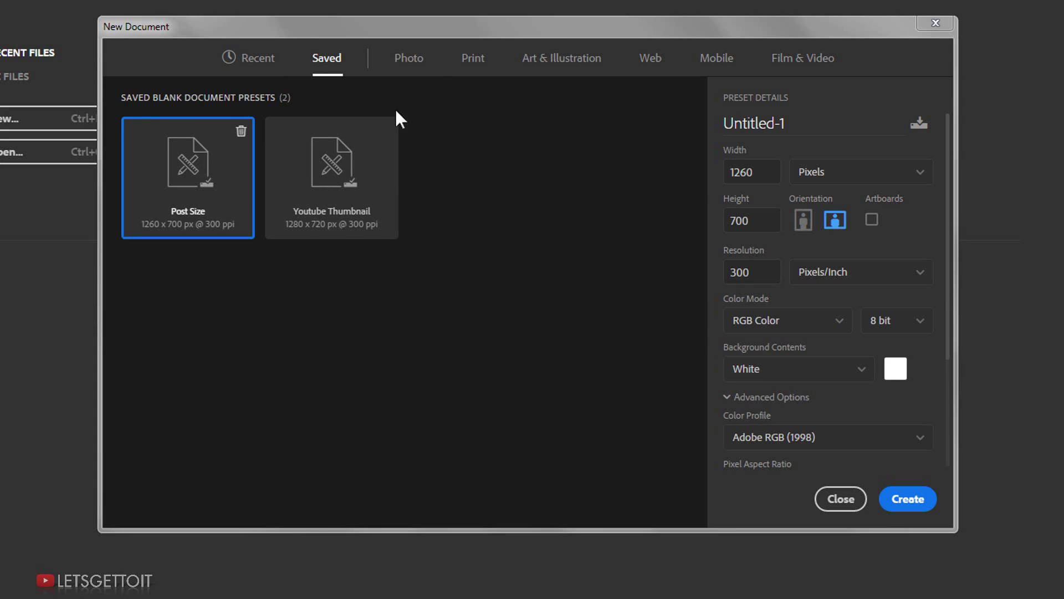
pyautogui.click(416, 58)
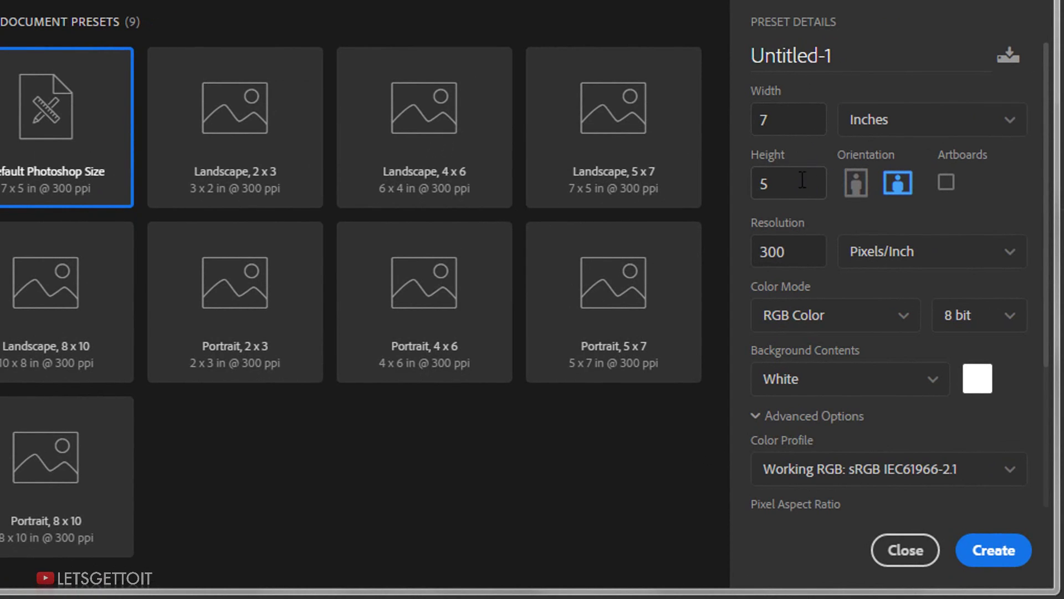
# Step: Review the Advanced Options and Color Profile choices for a new document, and close the dialog without creating one
pyautogui.click(756, 416)
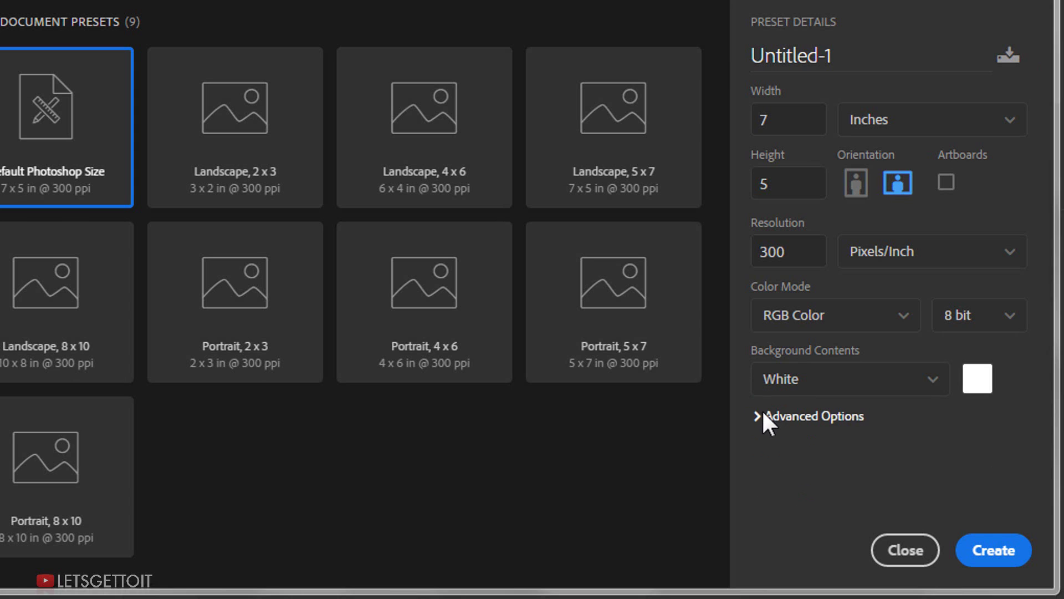
pyautogui.click(756, 414)
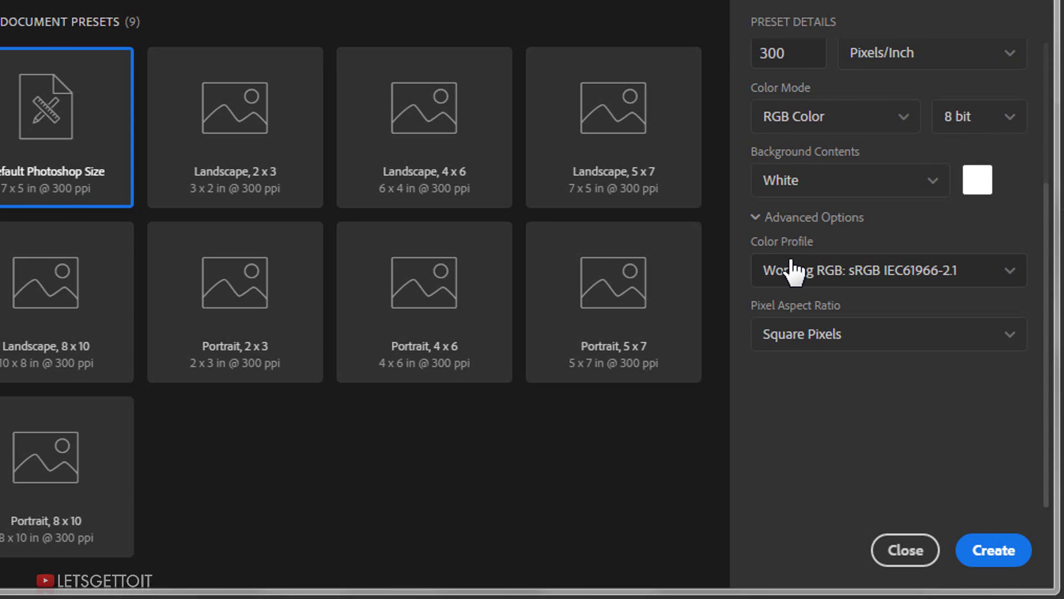
pyautogui.click(892, 272)
pyautogui.click(821, 288)
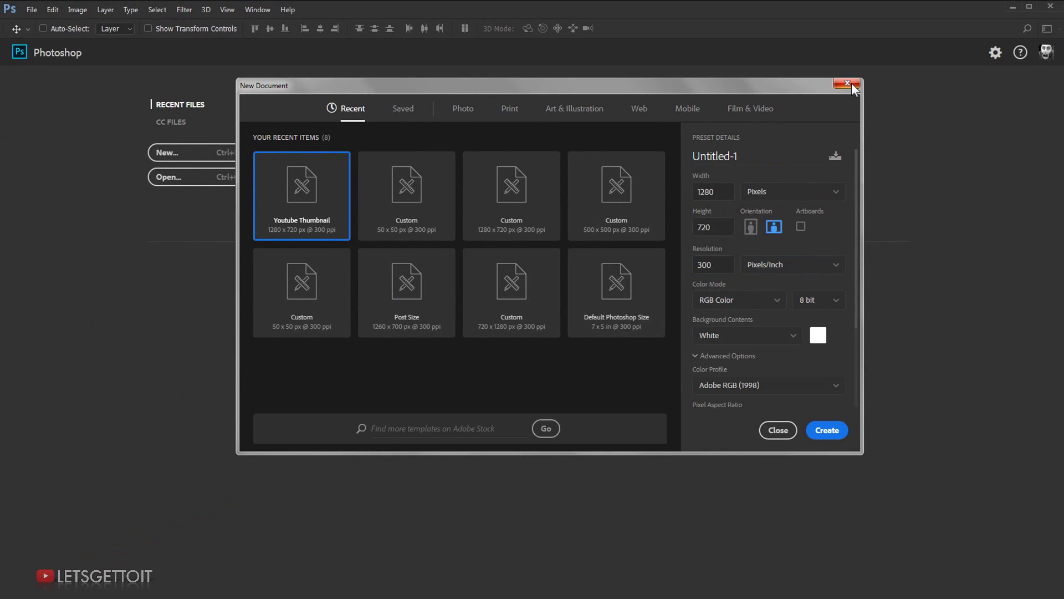
pyautogui.click(851, 83)
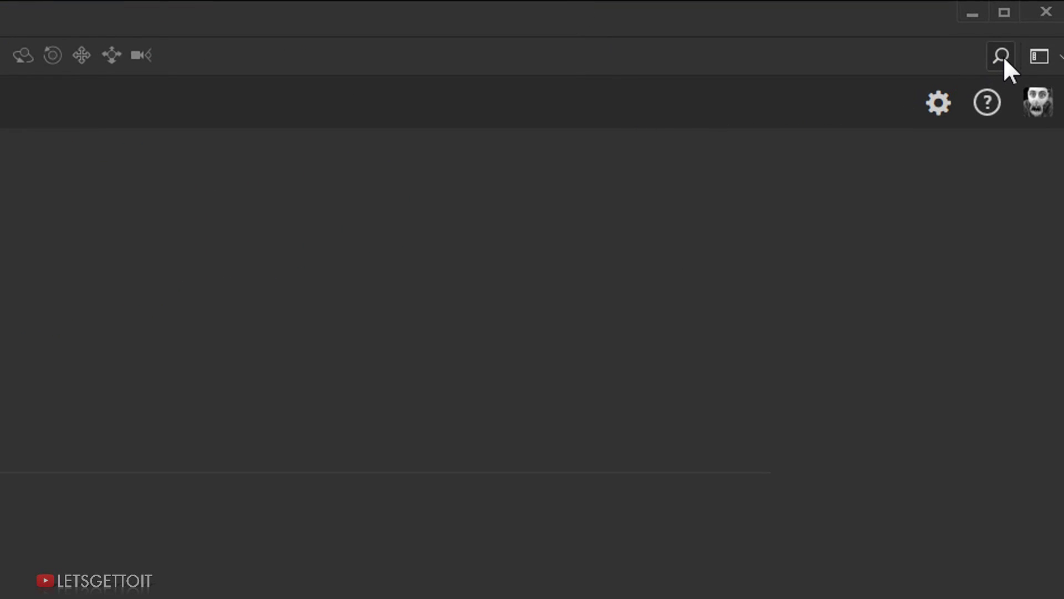
# Step: Search the Photoshop commands for "Prefe" to view the General preferences, and leave them without changes
pyautogui.click(1002, 56)
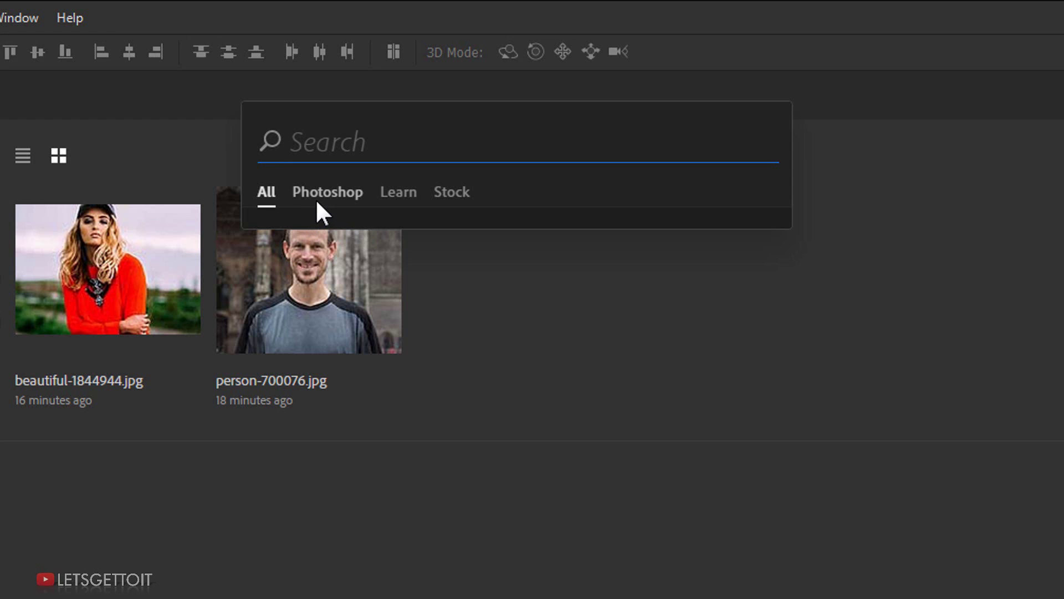
pyautogui.click(327, 190)
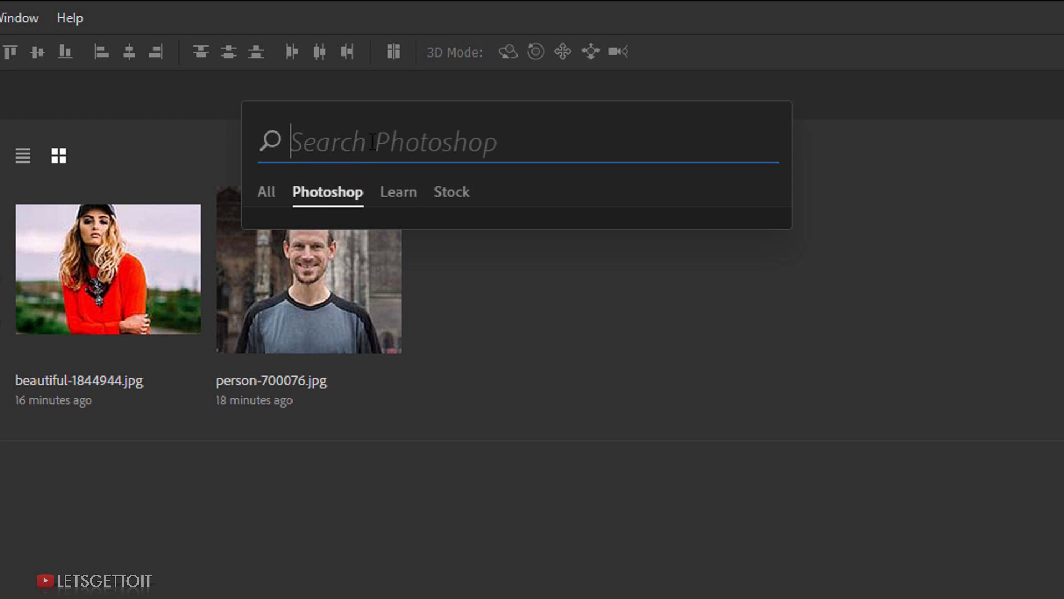
pyautogui.write('Prefe')
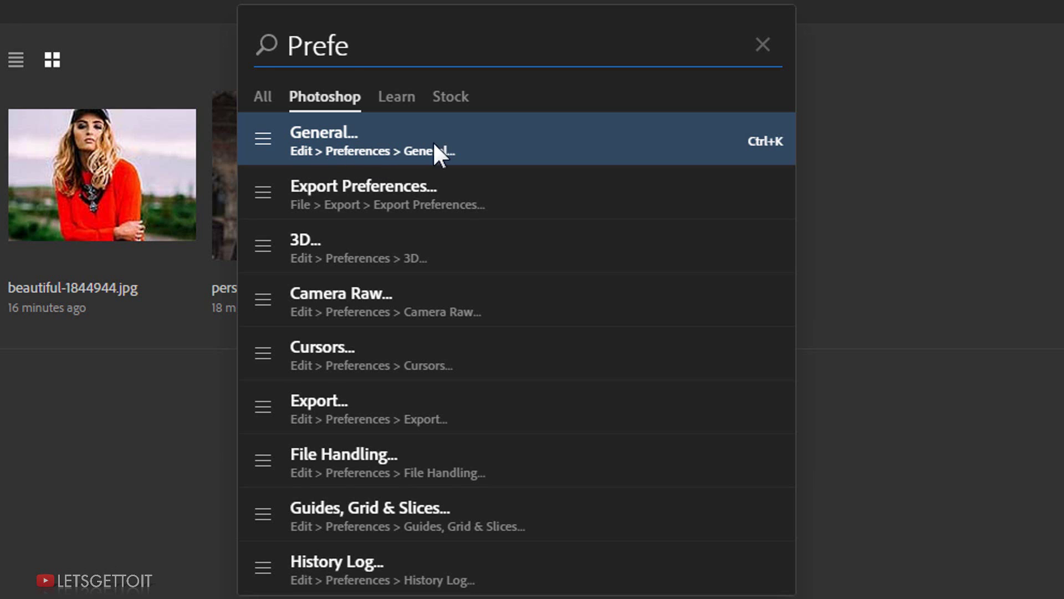
pyautogui.hotkey('ctrl', 'k')
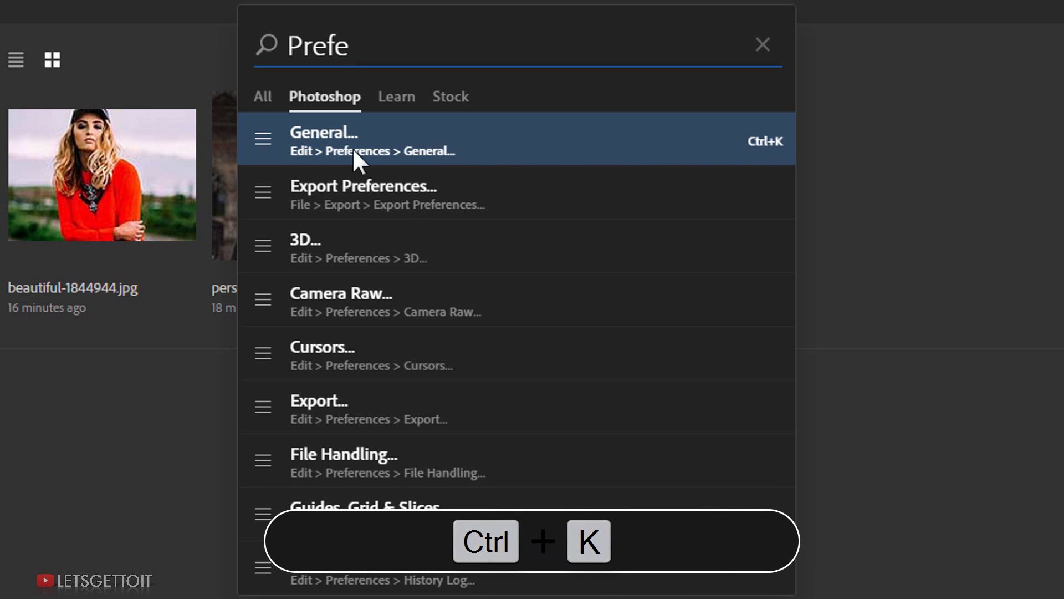
pyautogui.click(371, 140)
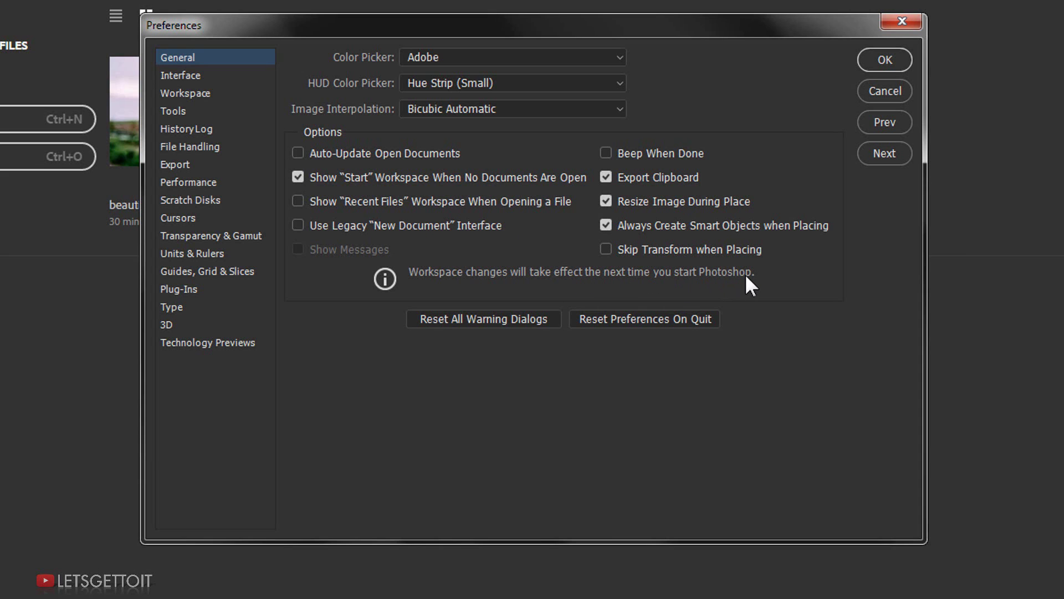
pyautogui.click(885, 92)
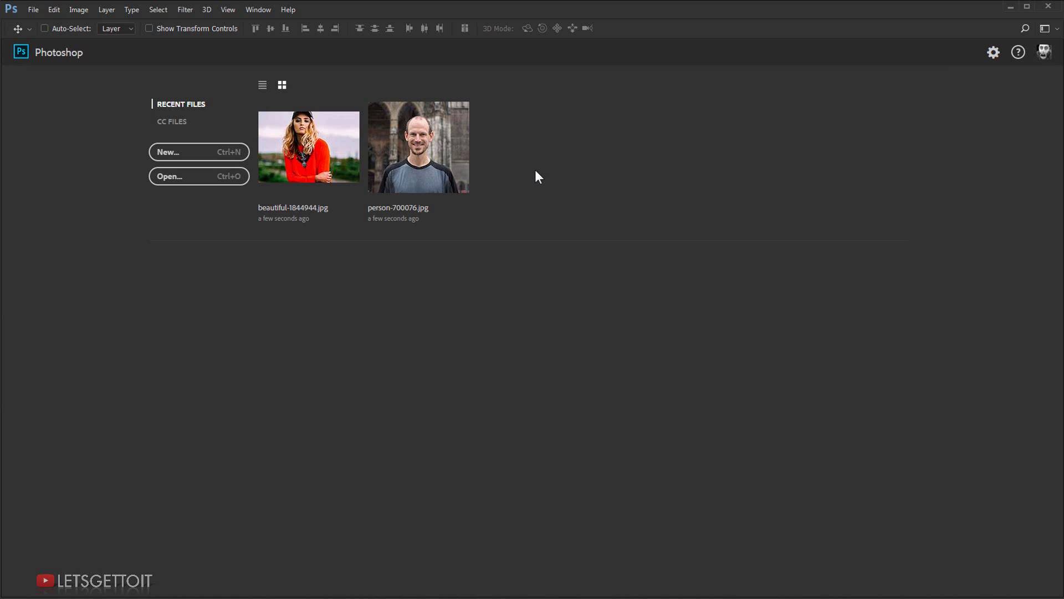
# Step: Open the recent file person-700076.jpg and convert its Background layer to a smart object
pyautogui.click(458, 156)
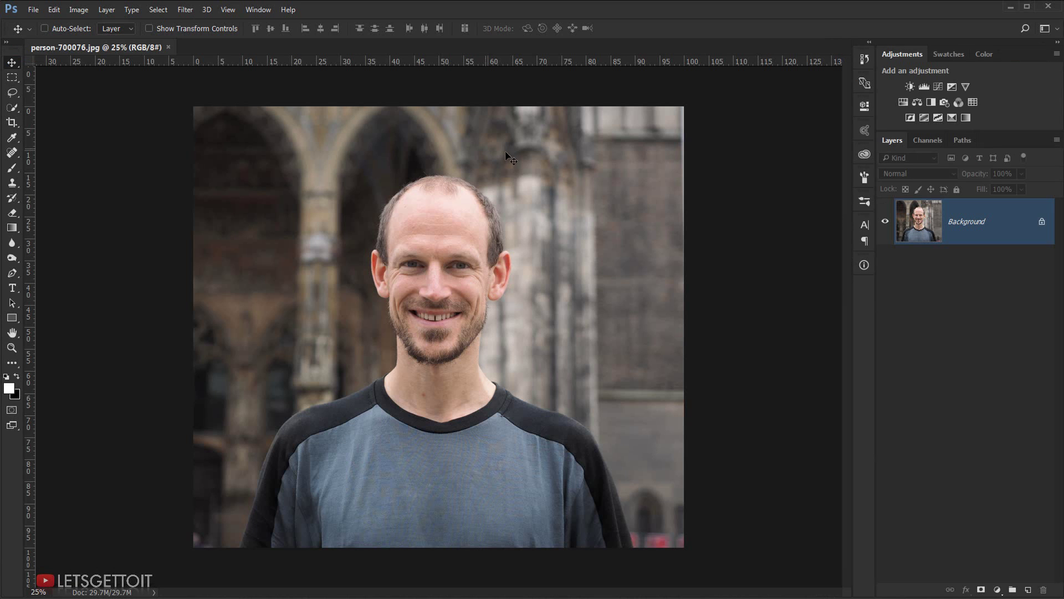
pyautogui.rightClick(928, 211)
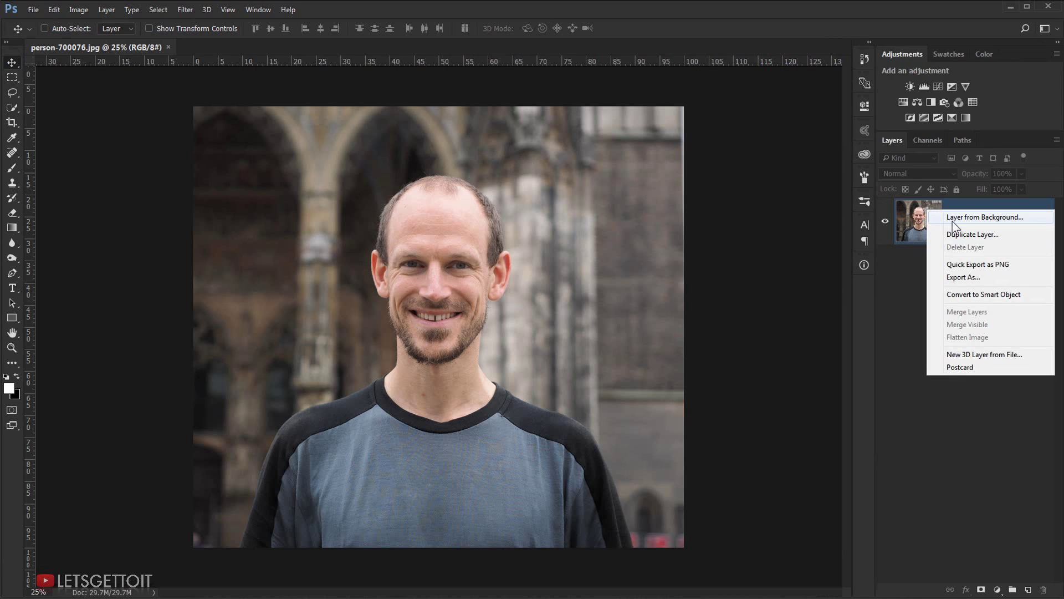
pyautogui.click(982, 295)
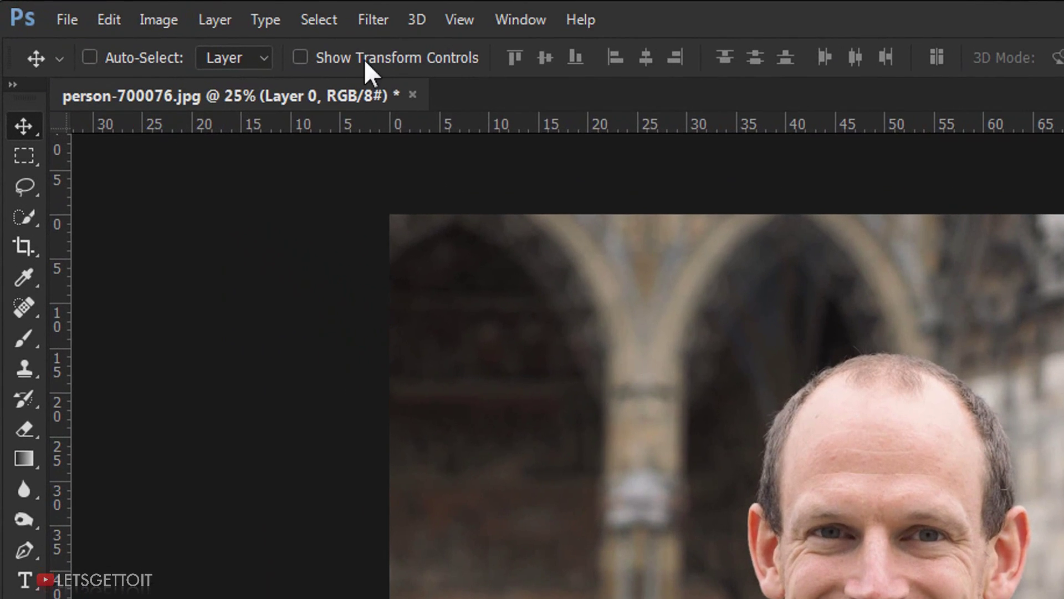
# Step: Open the Liquify filter on the portrait and expand the Face-Aware Liquify settings
pyautogui.click(186, 9)
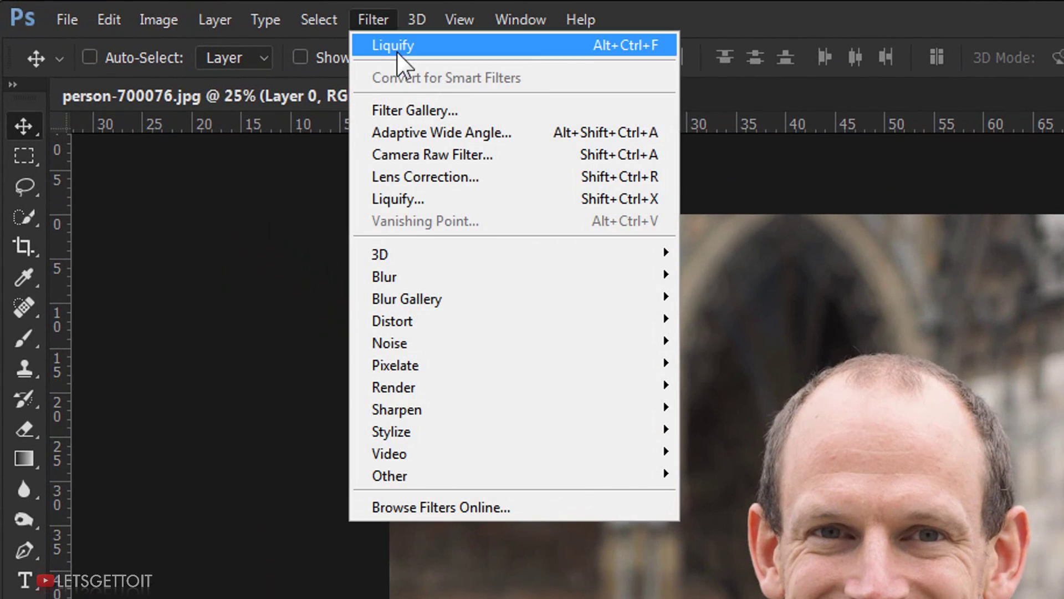
pyautogui.click(456, 199)
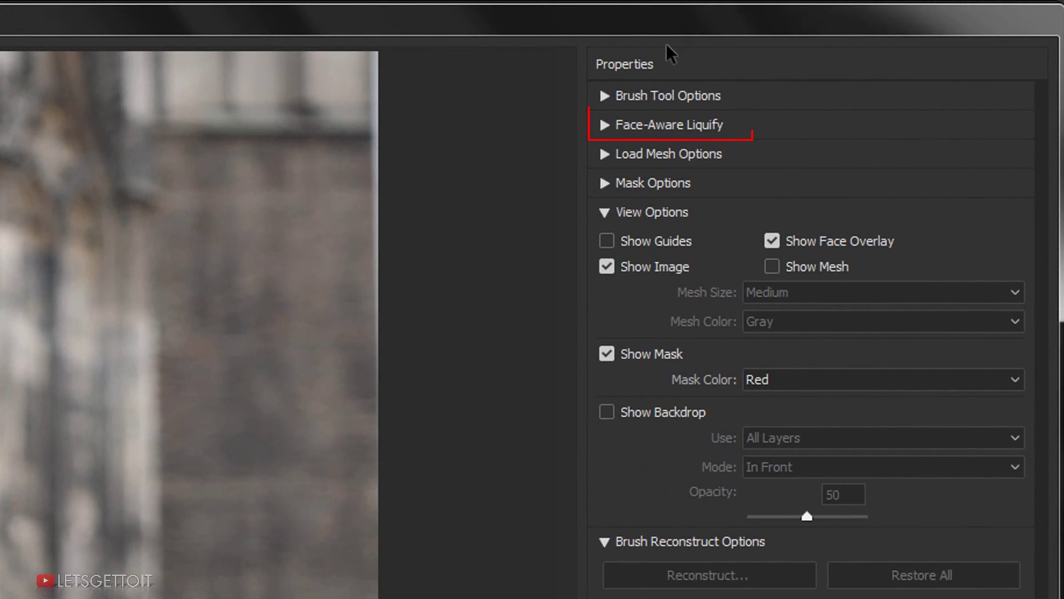
pyautogui.click(606, 124)
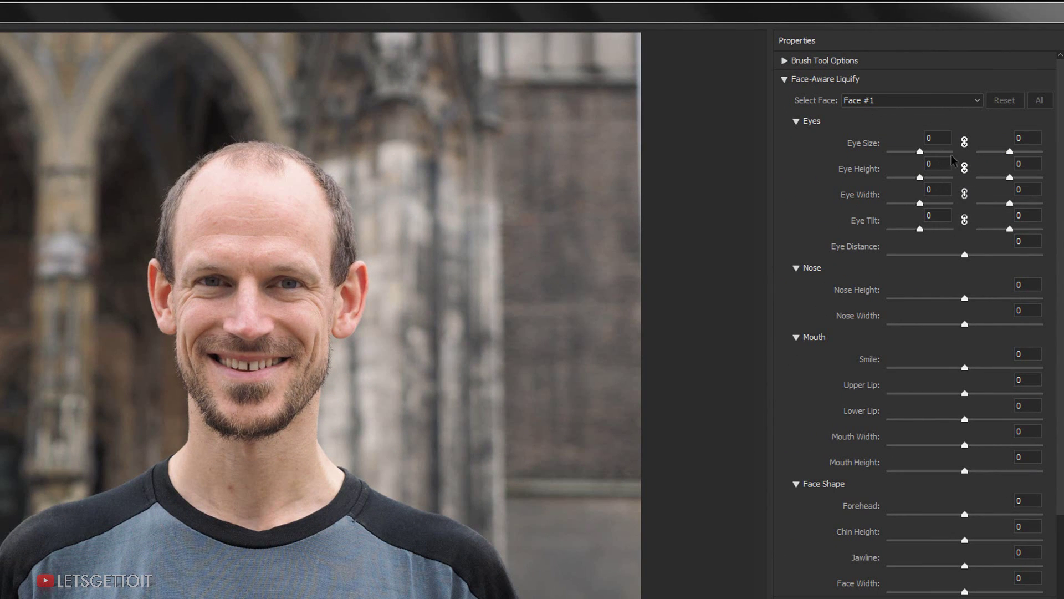
# Step: Unlink the two Eye Size values and set the left Eye Size of Face #1 to 100
pyautogui.click(965, 142)
pyautogui.click(965, 168)
pyautogui.click(965, 143)
pyautogui.scroll(1, 242, 282)
pyautogui.scroll(2, 241, 282)
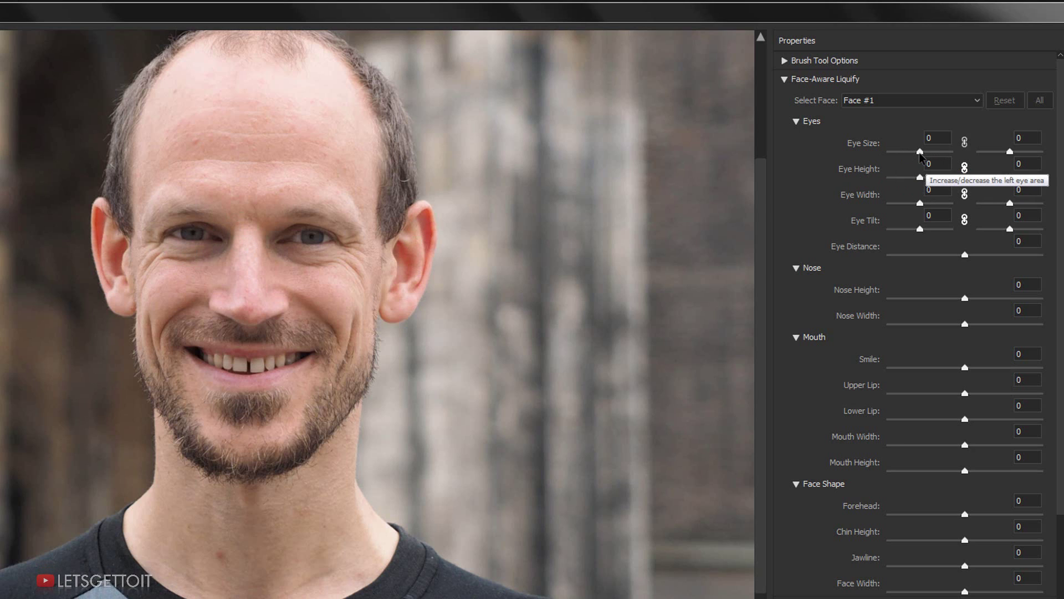
pyautogui.moveTo(920, 152); pyautogui.dragTo(976, 155)
pyautogui.click(964, 168)
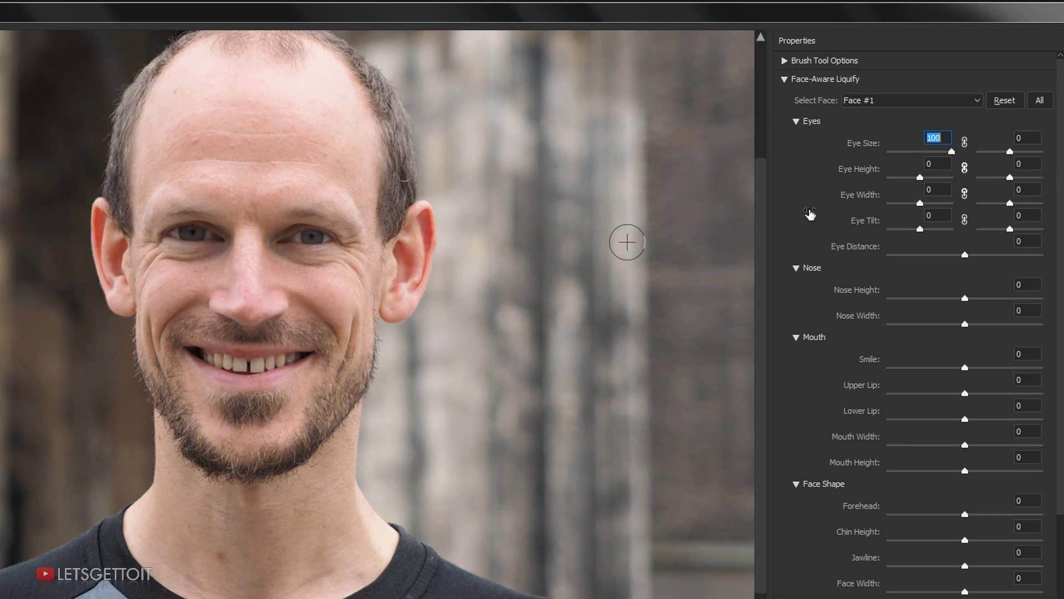
pyautogui.moveTo(953, 154)
pyautogui.mouseDown()
pyautogui.moveTo(890, 155)
pyautogui.moveTo(970, 156)
pyautogui.mouseUp()
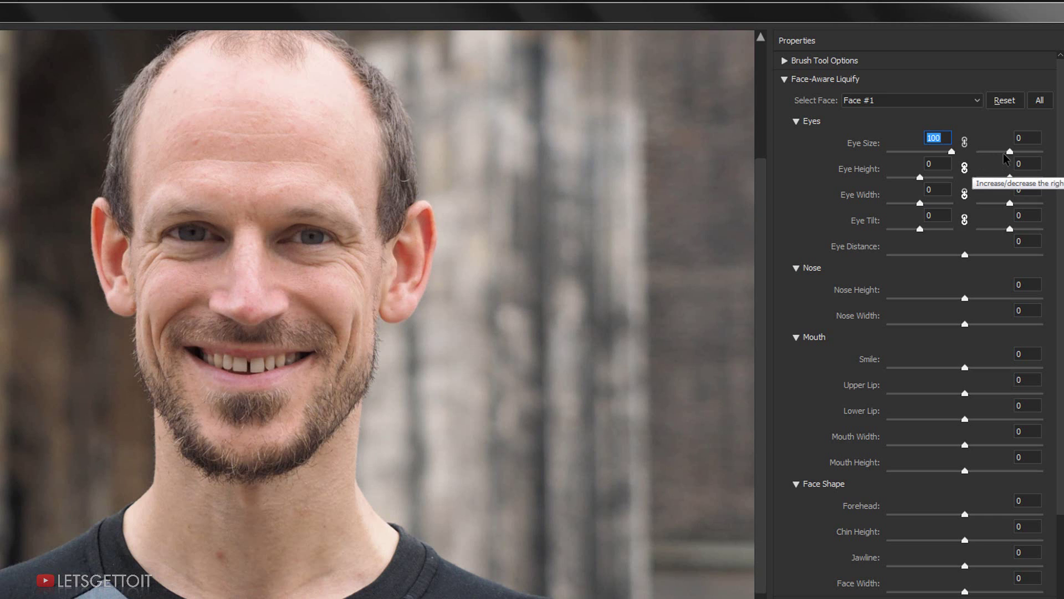
# Step: Vary the right Eye Size separately from the left, trying 100 and -3
pyautogui.moveTo(1012, 157); pyautogui.dragTo(970, 162)
pyautogui.write('100')
pyautogui.press('Return')
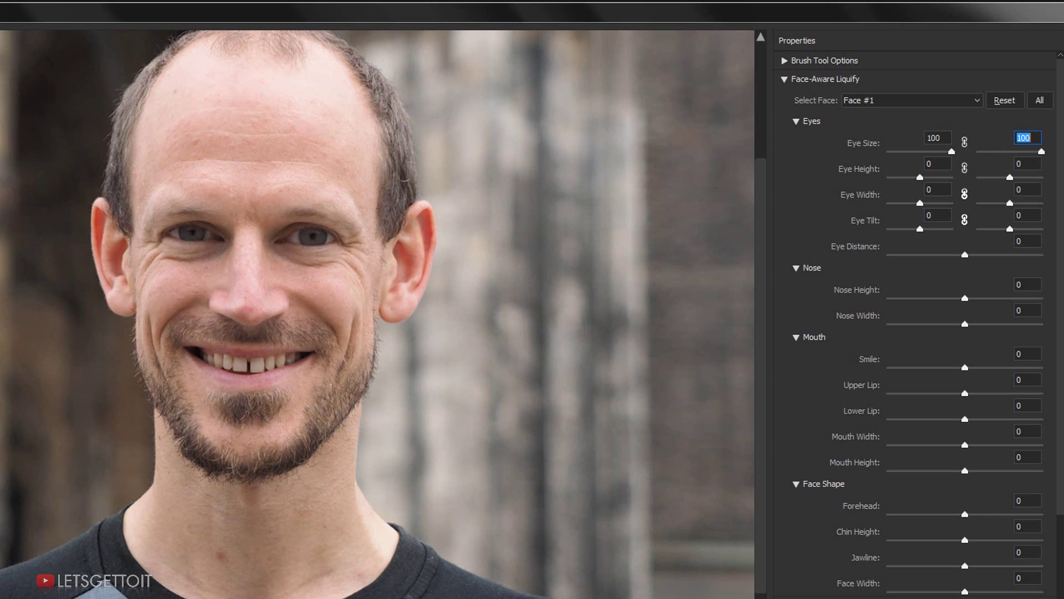
pyautogui.write('8')
pyautogui.press('Return')
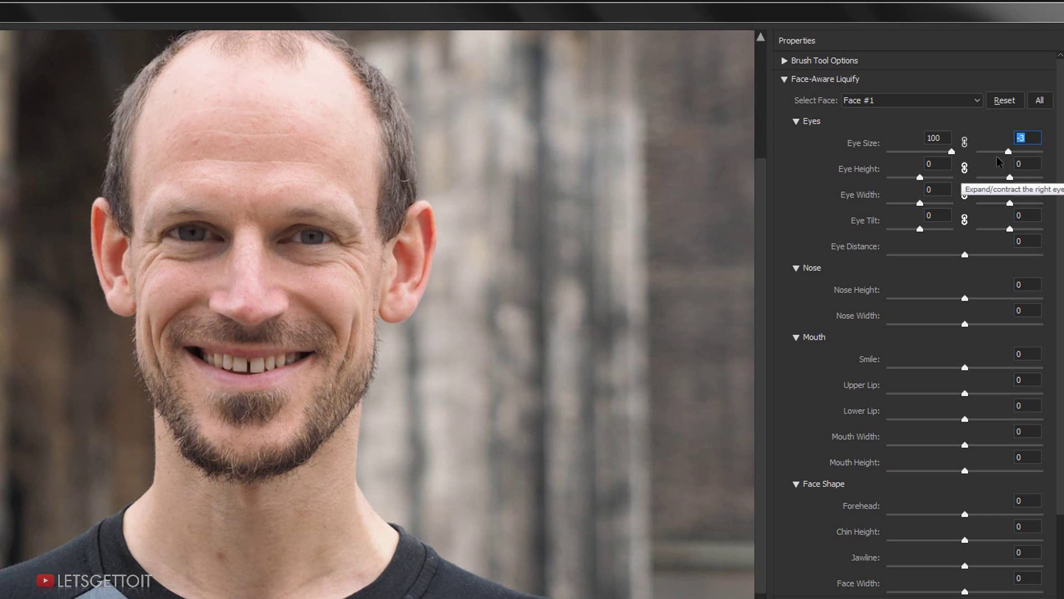
# Step: Link the left and right Eye Size values and set both to -40
pyautogui.click(966, 145)
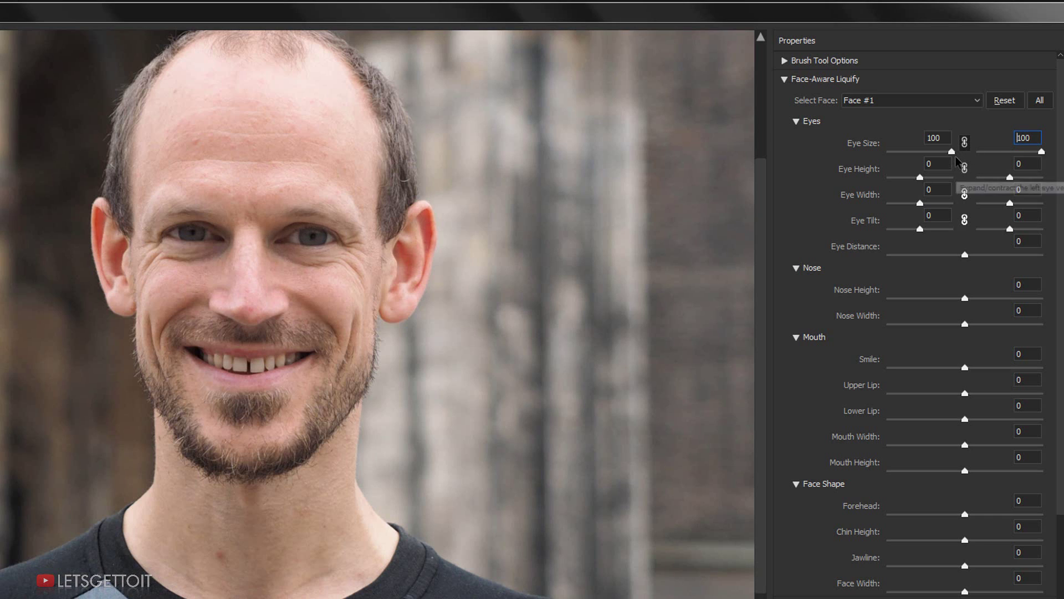
pyautogui.moveTo(952, 152); pyautogui.dragTo(908, 155)
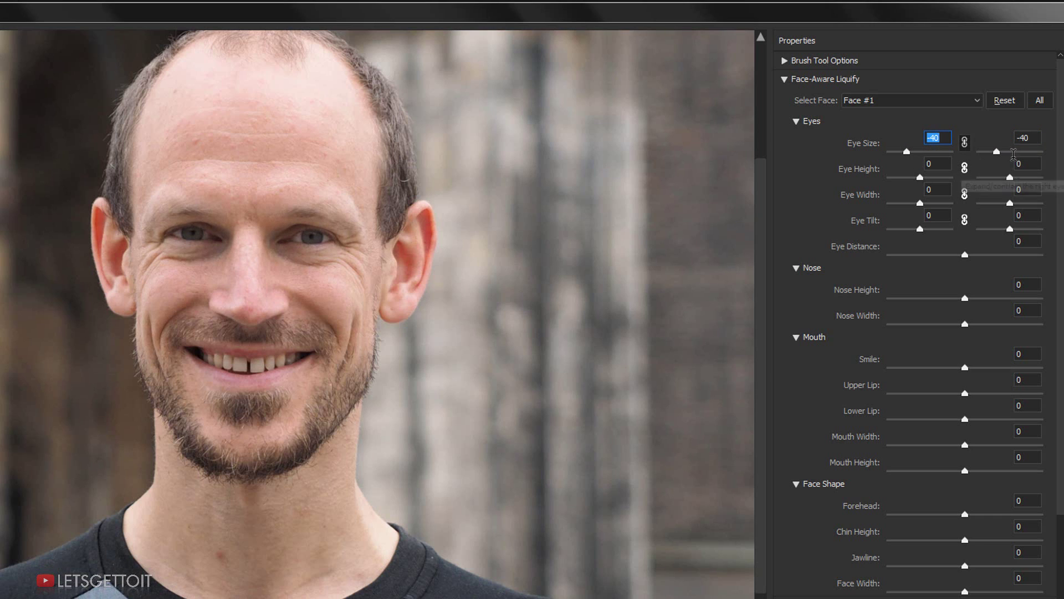
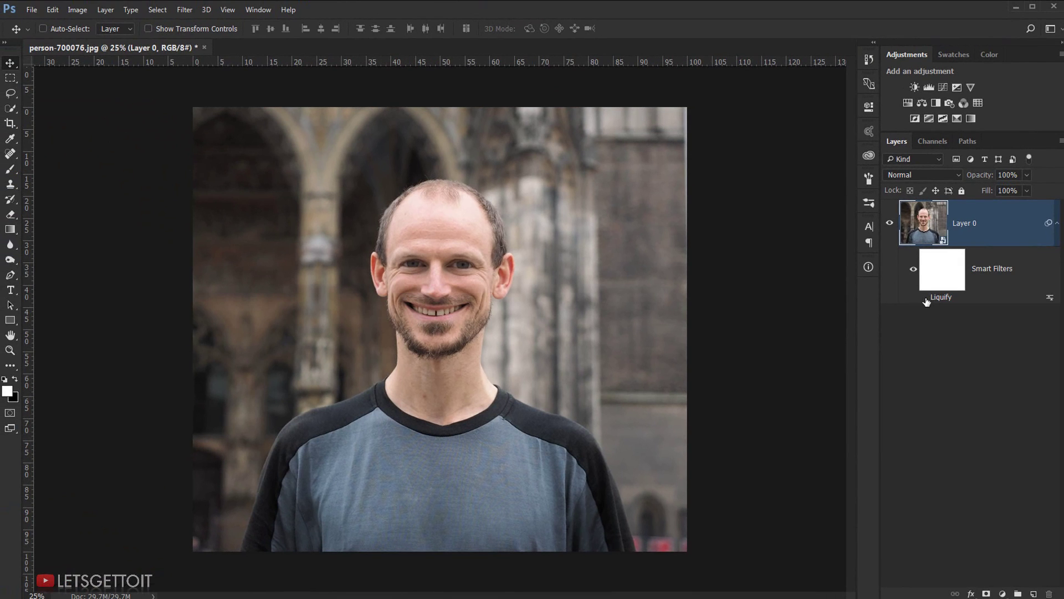
# Step: Hide and show the Liquify smart filter on Layer 0 to compare the portrait before and after
pyautogui.click(914, 298)
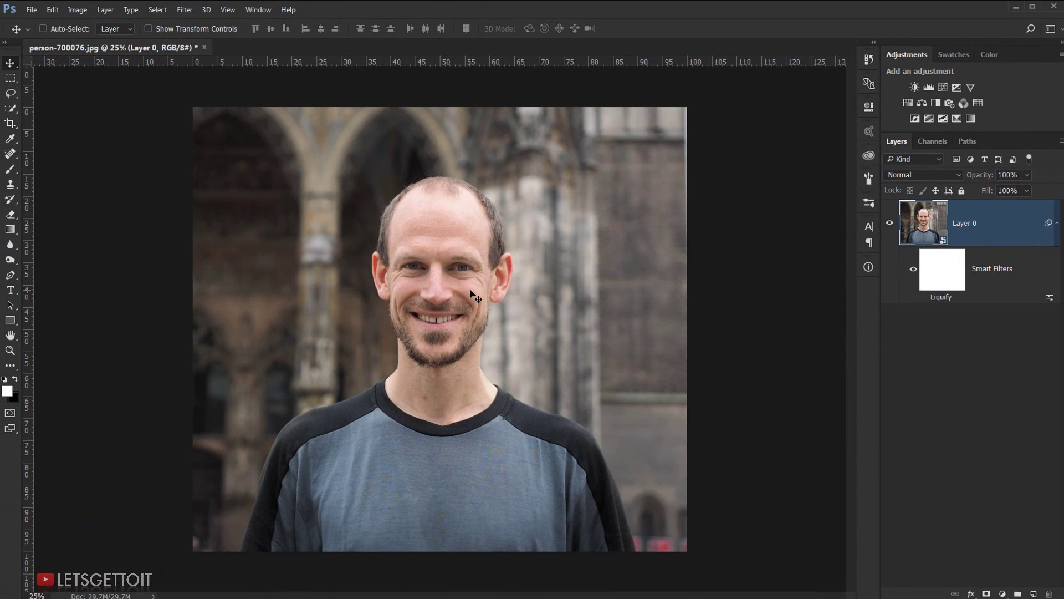
pyautogui.click(924, 299)
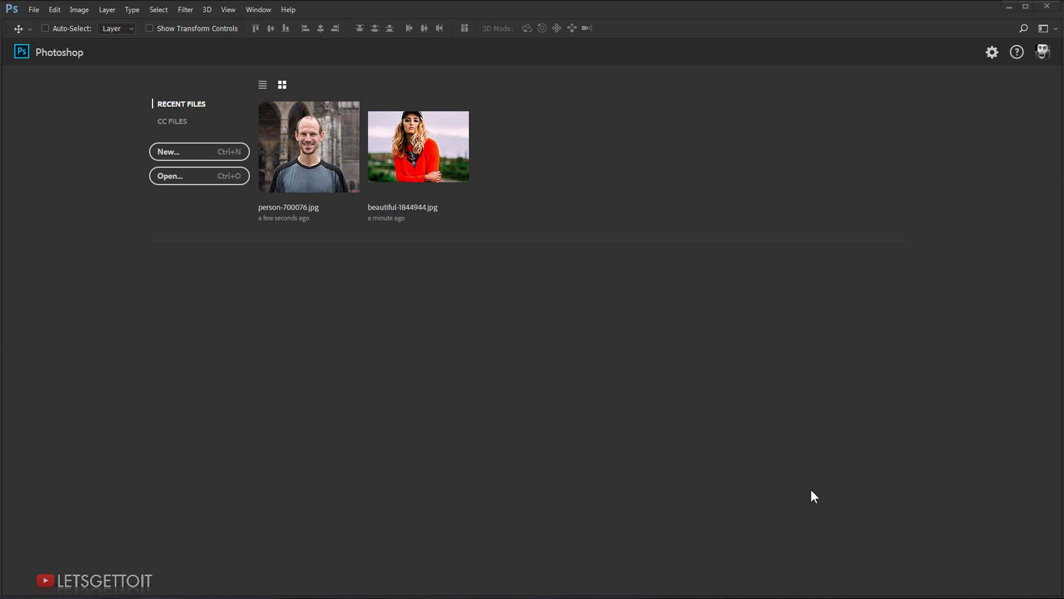
# Step: Open the recent file beautiful-1844944.jpg at a closer zoom on the woman's face
pyautogui.click(431, 172)
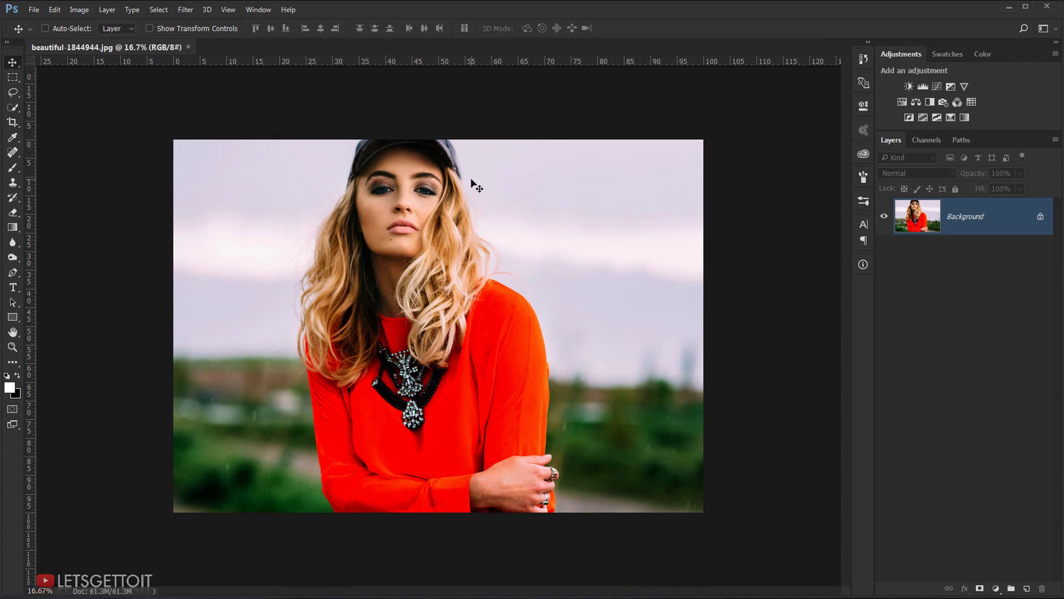
pyautogui.hotkey('ctrl', '+')
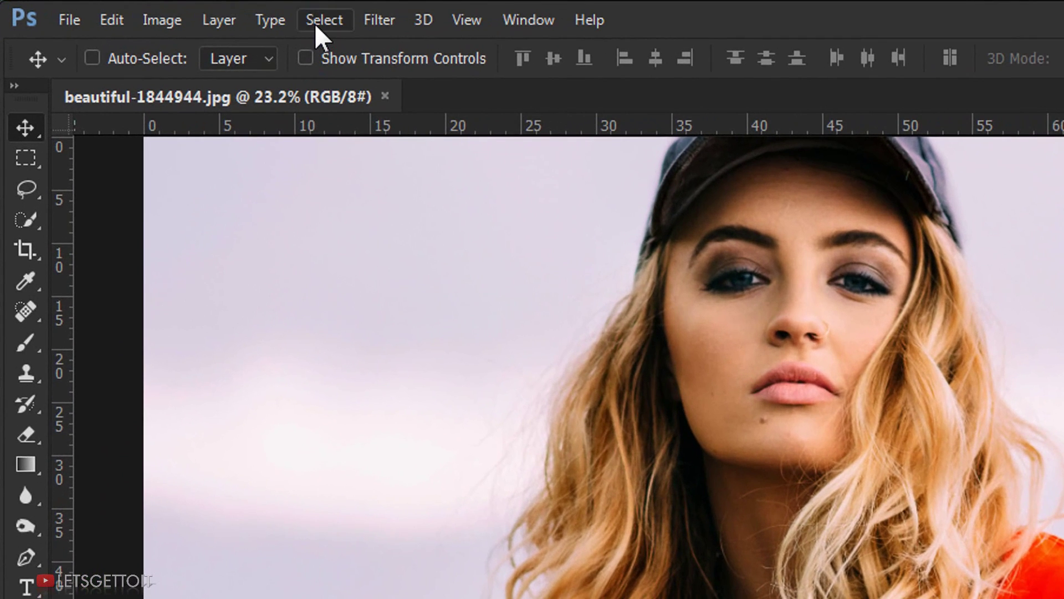
# Step: Enter the Select and Mask workspace for the portrait and set its view mode to Overlay
pyautogui.click(316, 25)
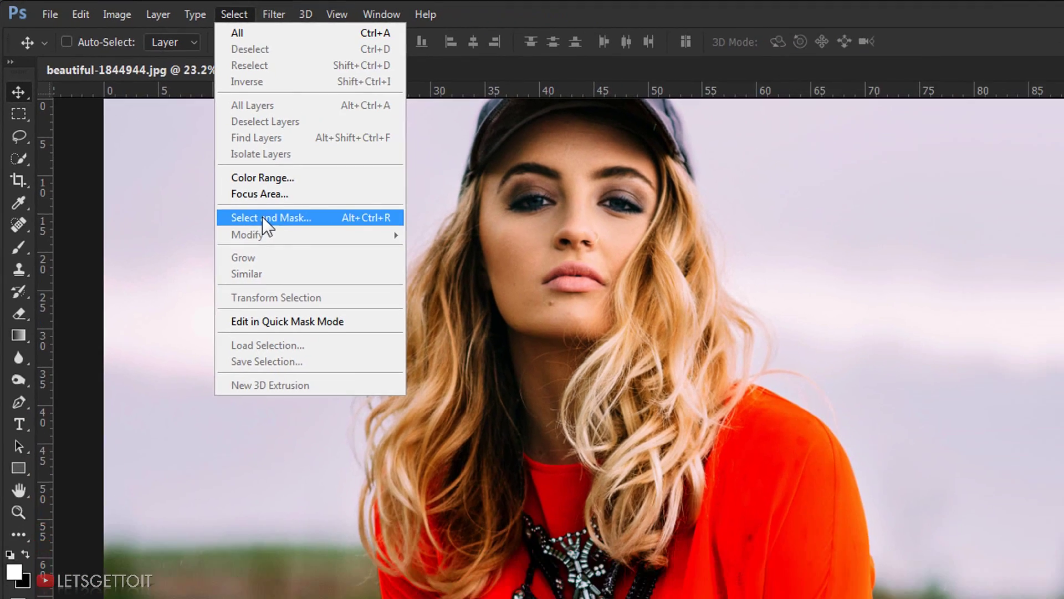
pyautogui.click(324, 301)
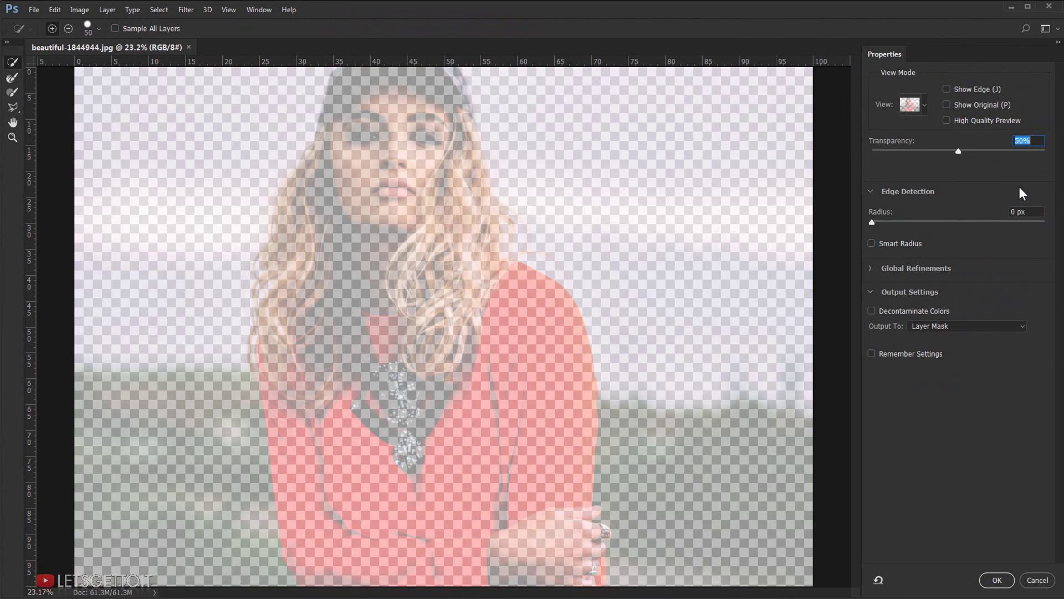
pyautogui.click(923, 104)
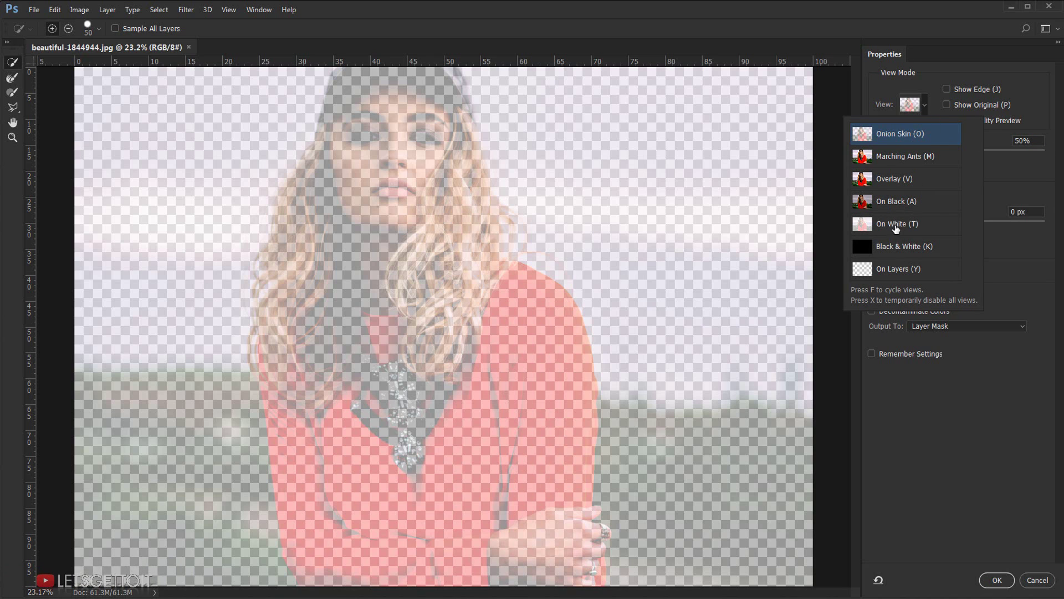
pyautogui.click(914, 183)
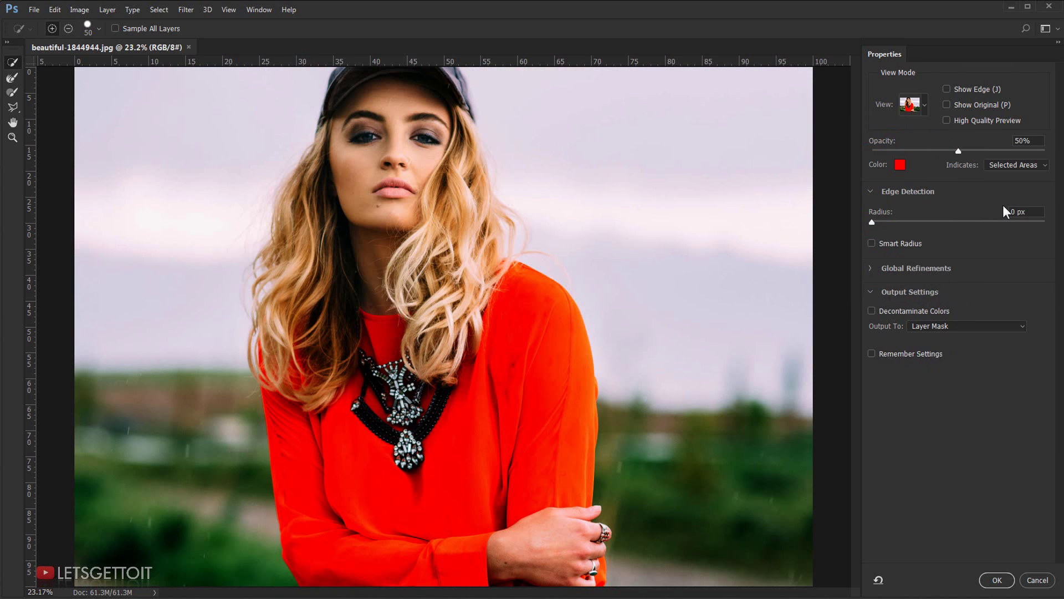
# Step: Try having the overlay colour indicate Masked Areas, and return it to Selected Areas
pyautogui.click(1021, 165)
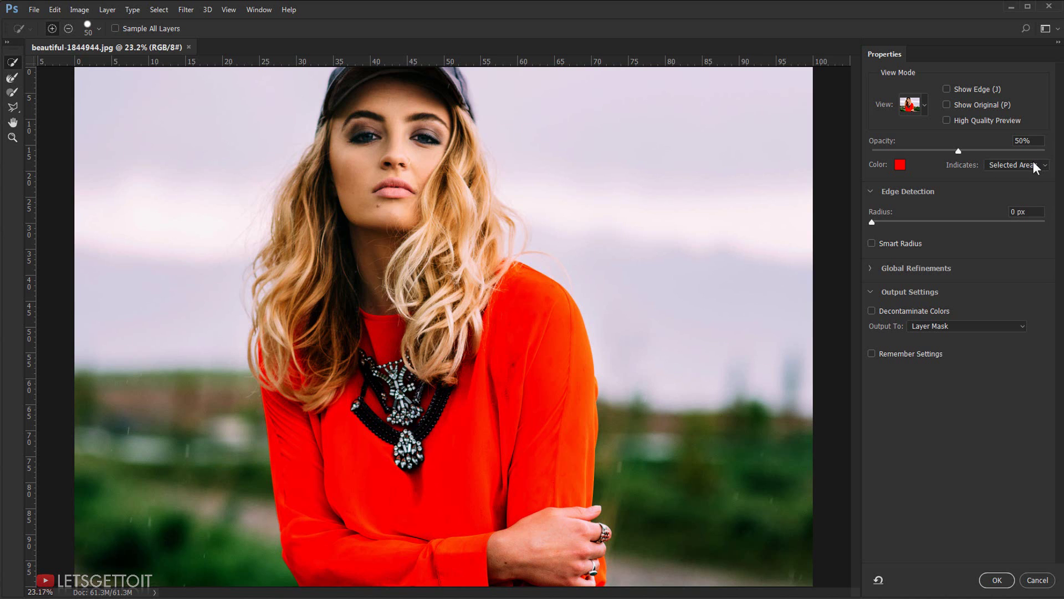
pyautogui.click(1017, 177)
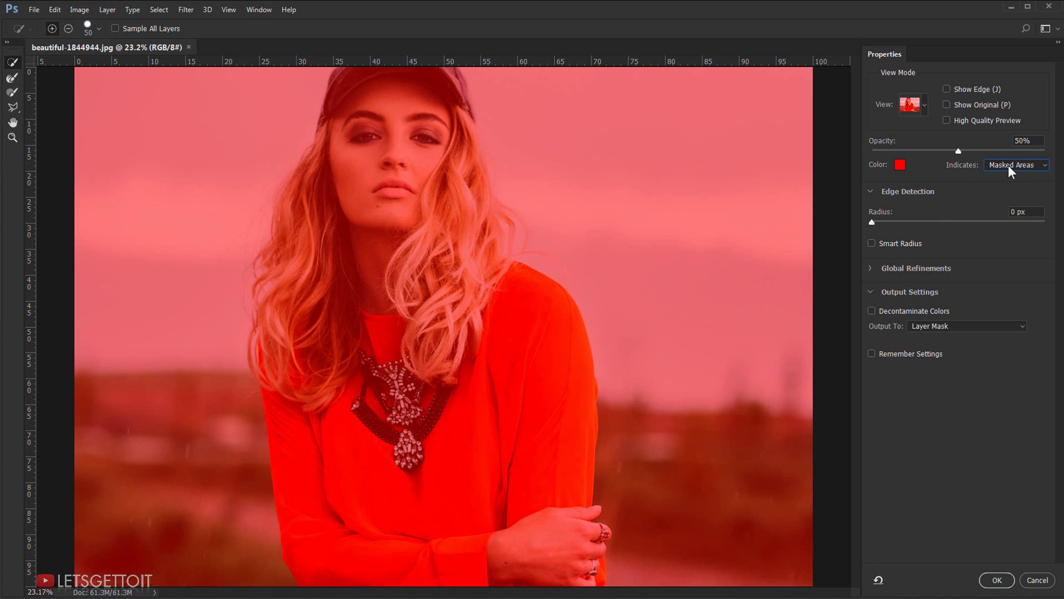
pyautogui.click(1025, 165)
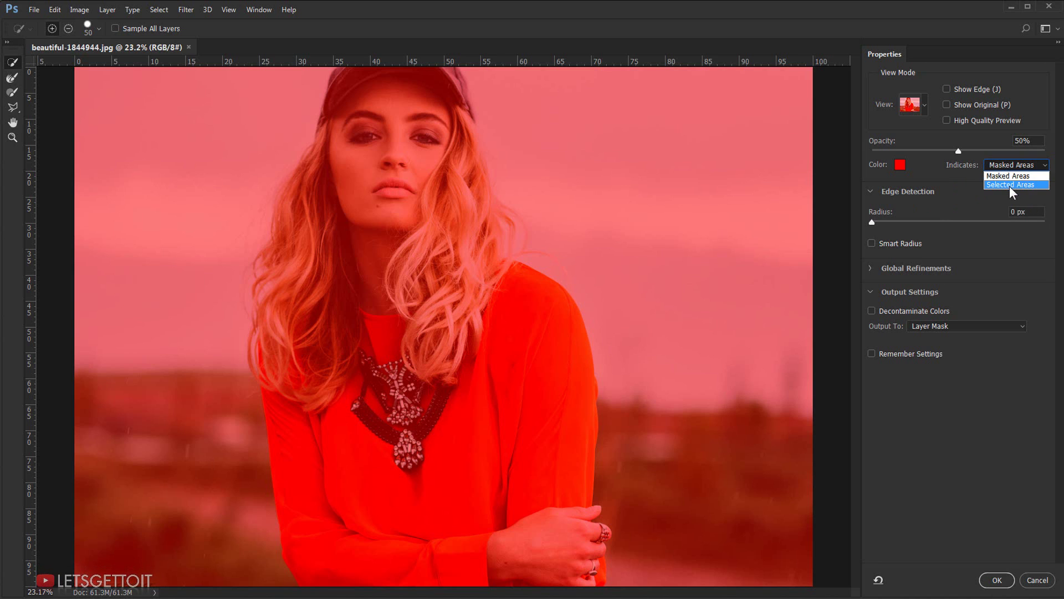
pyautogui.click(1009, 186)
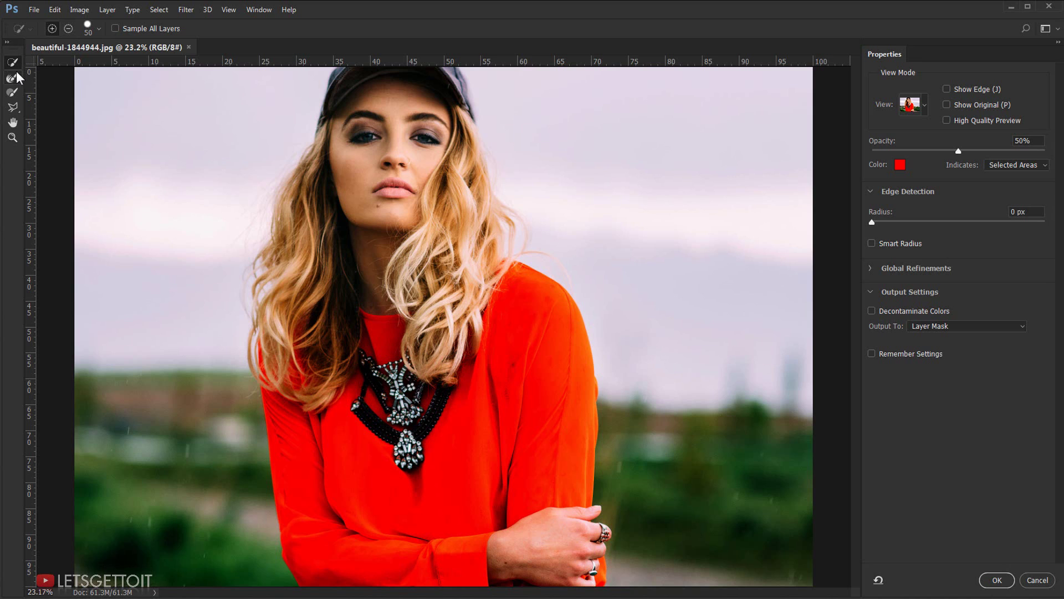
# Step: Choose the Lasso over the Polygonal Lasso, and paint a Quick Selection over the woman's face and cap with a 326 px brush
pyautogui.click(16, 111)
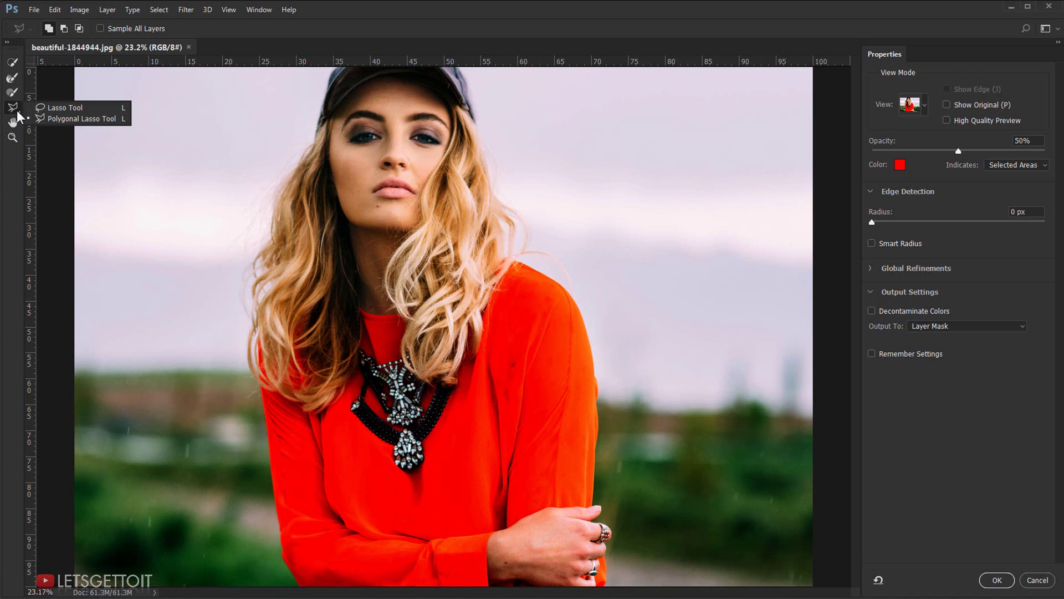
pyautogui.click(51, 110)
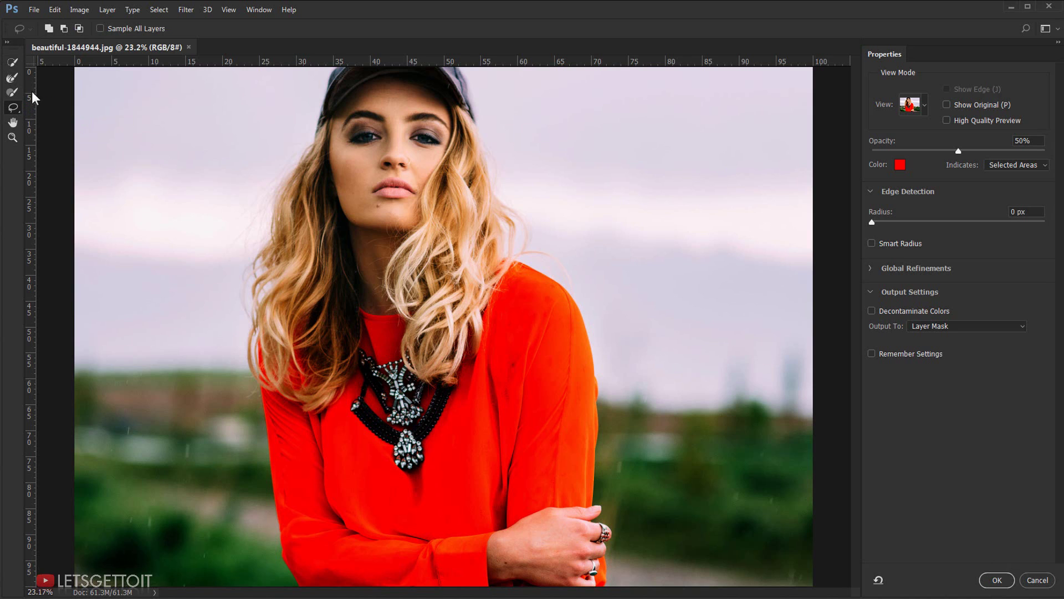
pyautogui.click(13, 62)
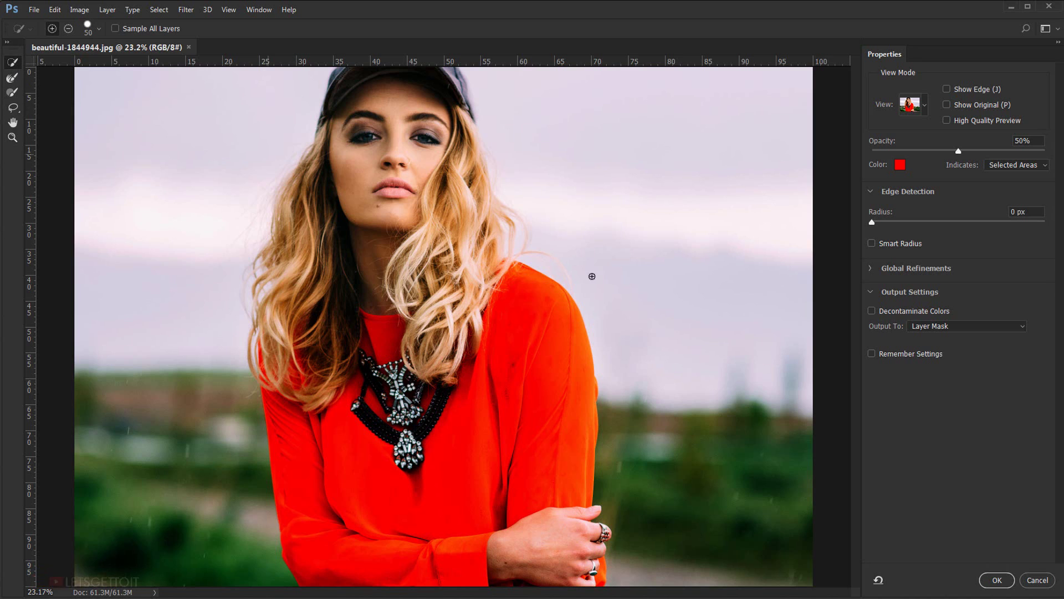
pyautogui.moveTo(395, 189); pyautogui.dragTo(415, 194)
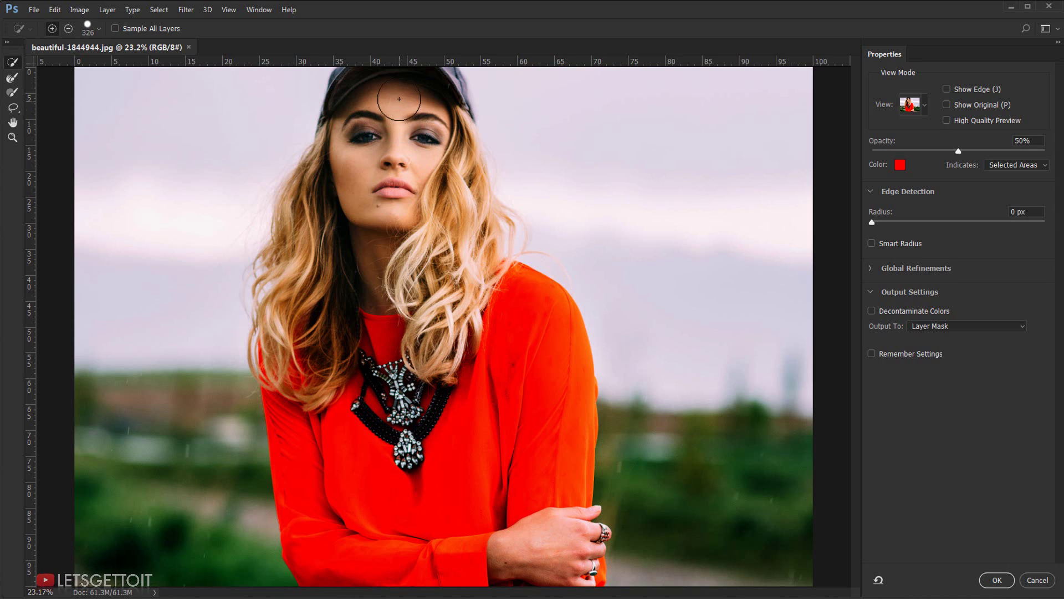
pyautogui.click(382, 87)
pyautogui.moveTo(382, 87)
pyautogui.mouseDown()
pyautogui.moveTo(362, 172)
pyautogui.moveTo(361, 158)
pyautogui.mouseUp()
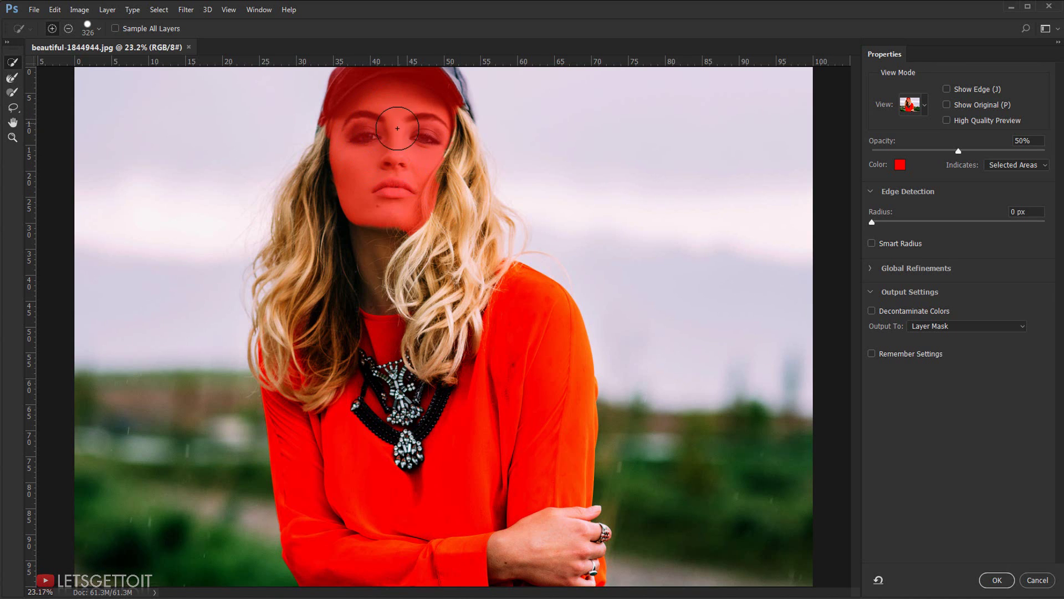
# Step: Extend the selection over the neck and the inner hair on both sides of the face with a 239 px brush
pyautogui.press('[')
pyautogui.press('[')
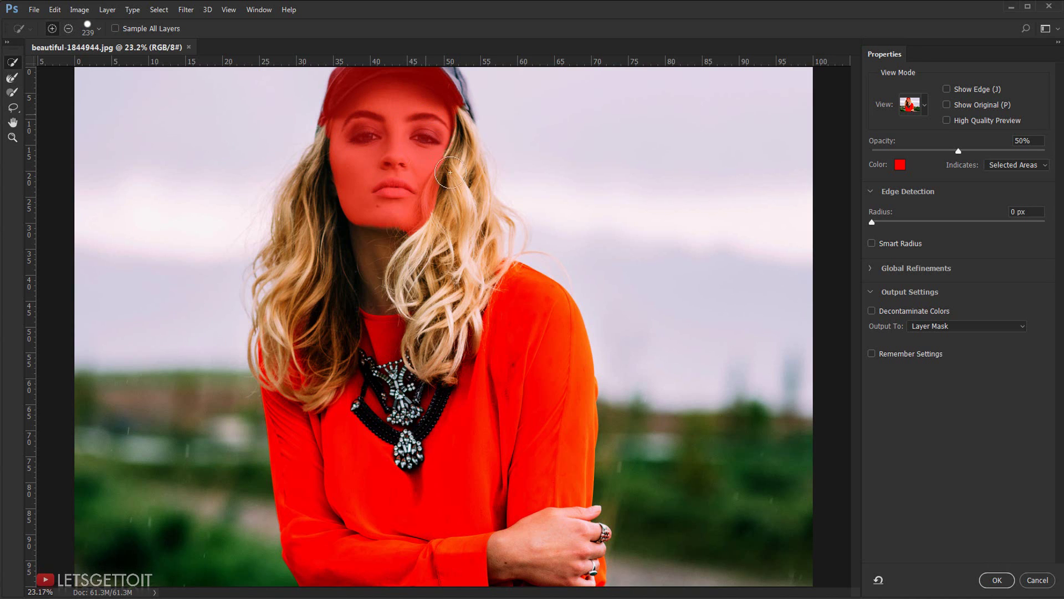
pyautogui.moveTo(448, 119)
pyautogui.mouseDown()
pyautogui.moveTo(455, 211)
pyautogui.moveTo(421, 179)
pyautogui.mouseUp()
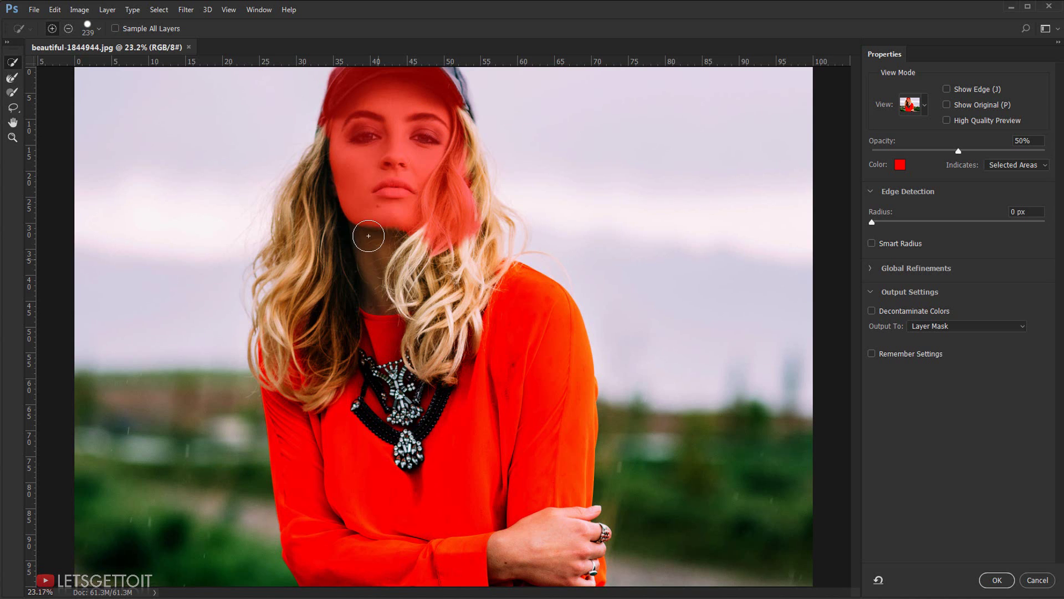
pyautogui.moveTo(368, 233)
pyautogui.mouseDown()
pyautogui.moveTo(346, 281)
pyautogui.moveTo(343, 251)
pyautogui.moveTo(309, 282)
pyautogui.moveTo(316, 226)
pyautogui.mouseUp()
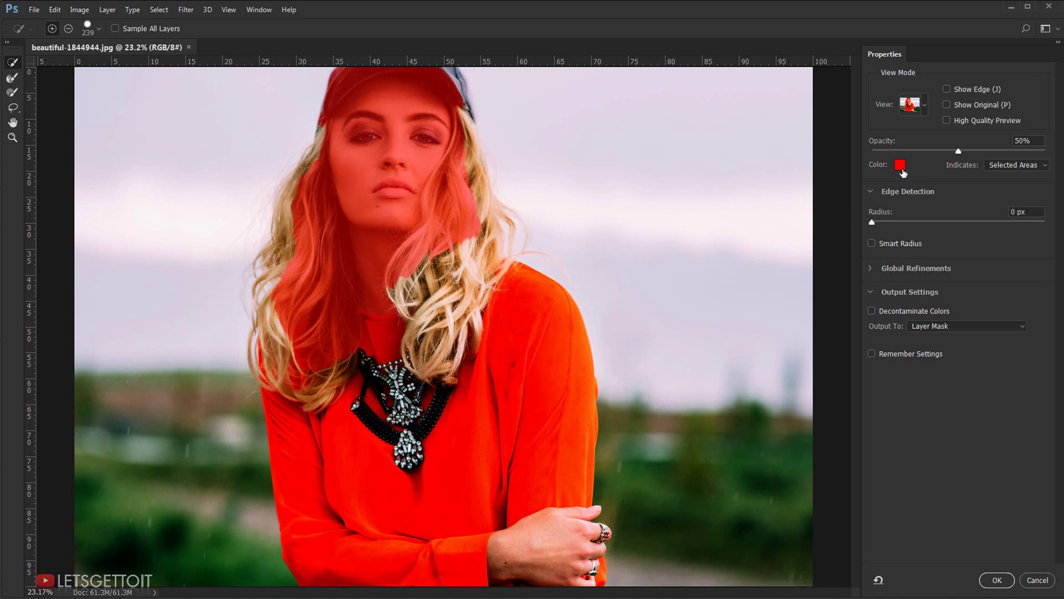
# Step: Change the selection overlay colour to blue, 003cff
pyautogui.click(899, 165)
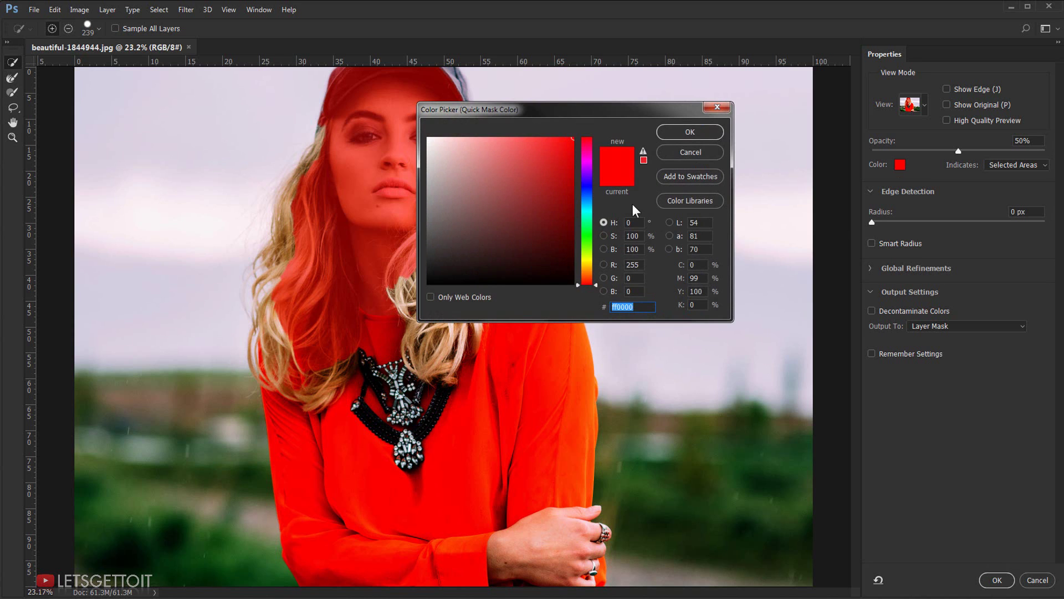
pyautogui.moveTo(591, 210)
pyautogui.mouseDown()
pyautogui.moveTo(584, 164)
pyautogui.moveTo(586, 192)
pyautogui.mouseUp()
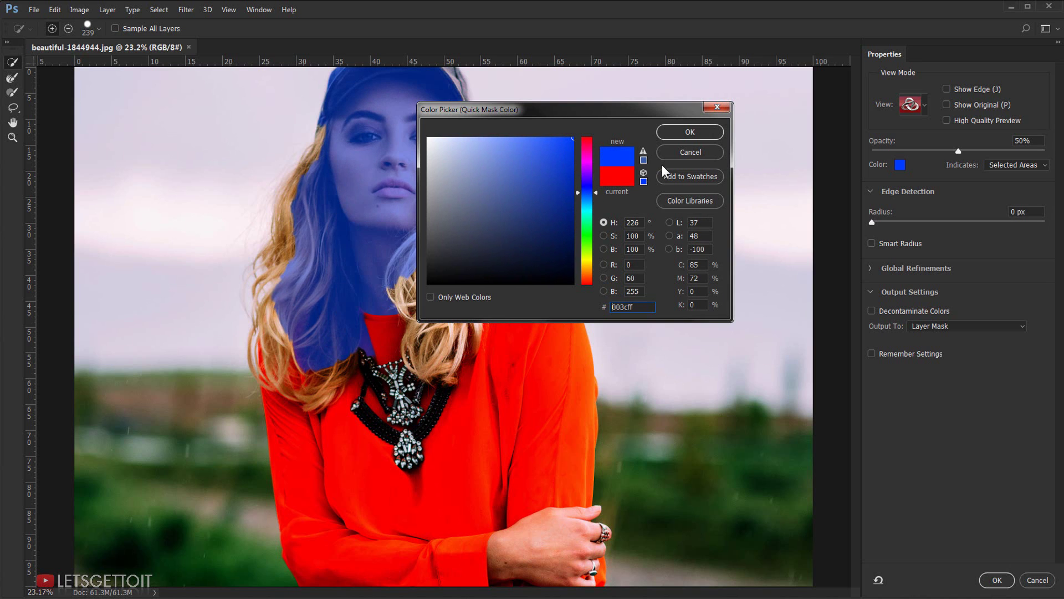
pyautogui.click(704, 133)
# Step: Add the red top, both arms, the hand and the outer hair to the Quick Selection
pyautogui.moveTo(447, 233)
pyautogui.mouseDown()
pyautogui.moveTo(529, 358)
pyautogui.moveTo(525, 441)
pyautogui.mouseUp()
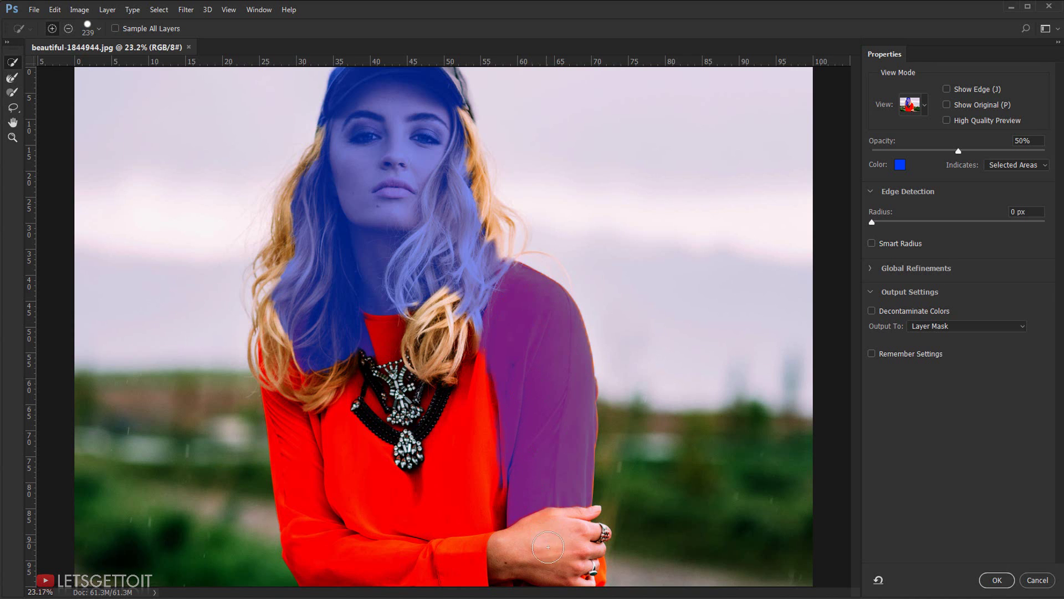
pyautogui.moveTo(554, 558); pyautogui.dragTo(558, 560)
pyautogui.moveTo(388, 399); pyautogui.dragTo(374, 308)
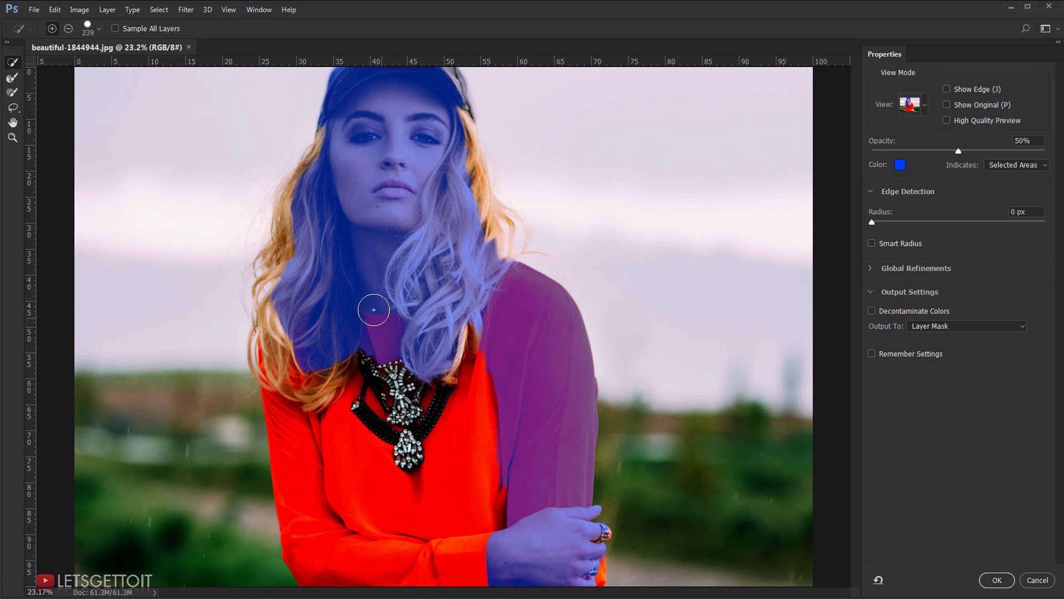
pyautogui.moveTo(324, 470); pyautogui.dragTo(340, 510)
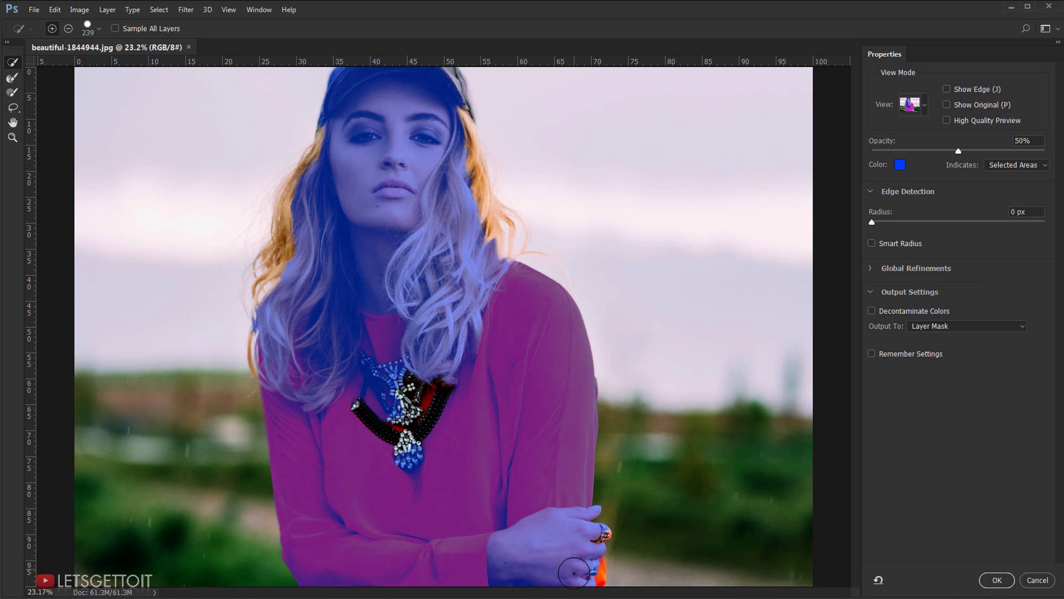
pyautogui.moveTo(426, 233)
pyautogui.mouseDown()
pyautogui.moveTo(465, 183)
pyautogui.moveTo(488, 252)
pyautogui.moveTo(501, 194)
pyautogui.mouseUp()
pyautogui.moveTo(293, 256); pyautogui.dragTo(319, 277)
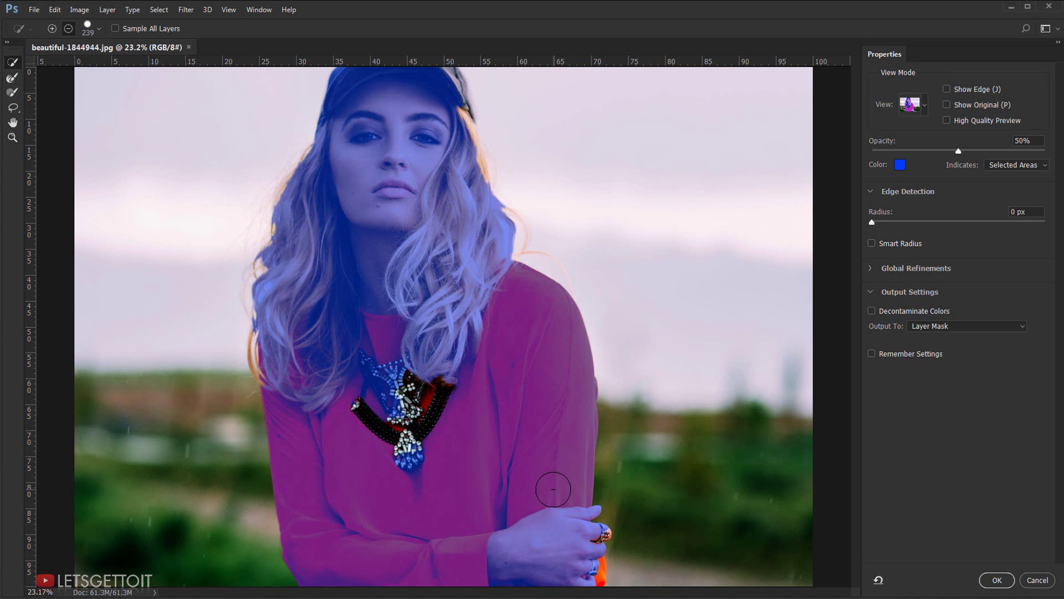
# Step: Add the rings and the unselected red fabric beside the fingers to the selection with a 96 px brush
pyautogui.scroll(1, 551, 486)
pyautogui.scroll(1, 546, 475)
pyautogui.scroll(-5, 408, 180)
pyautogui.scroll(1, 408, 181)
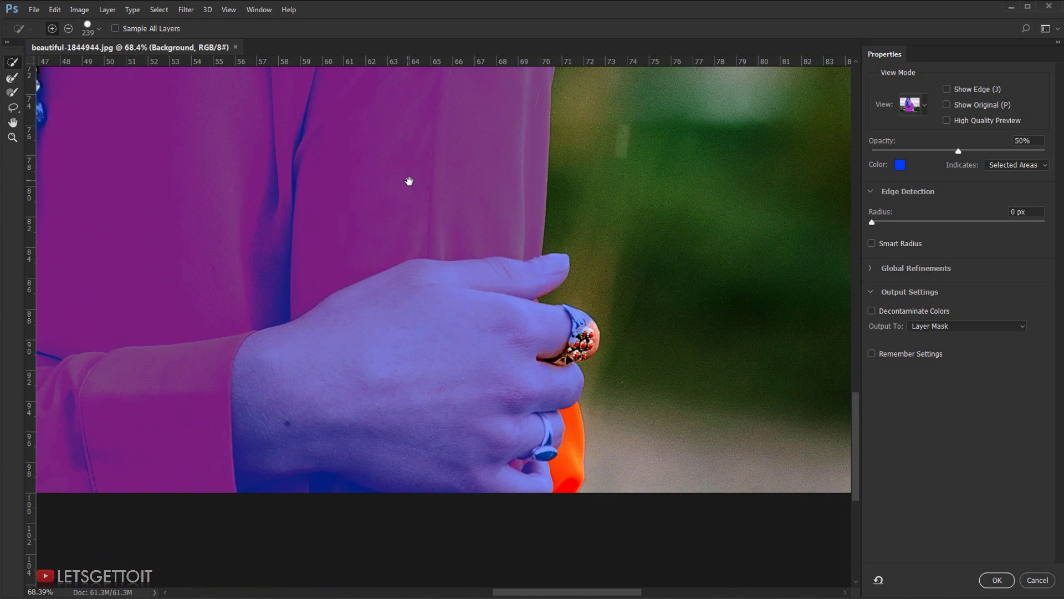
pyautogui.moveTo(527, 453); pyautogui.dragTo(521, 447)
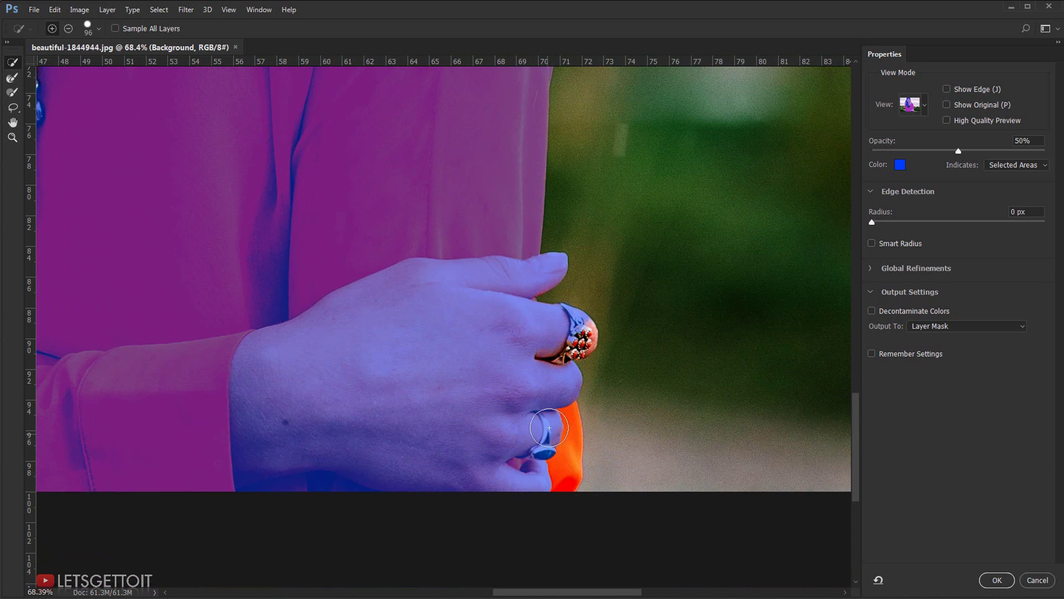
pyautogui.moveTo(551, 413)
pyautogui.mouseDown()
pyautogui.moveTo(544, 440)
pyautogui.moveTo(576, 332)
pyautogui.moveTo(585, 338)
pyautogui.moveTo(527, 344)
pyautogui.moveTo(513, 358)
pyautogui.moveTo(553, 346)
pyautogui.mouseUp()
# Step: Add the unselected parts of the necklace to the selection with a 155 px brush
pyautogui.scroll(5, 609, 388)
pyautogui.hscroll(-8, 637, 380)
pyautogui.scroll(1, 421, 409)
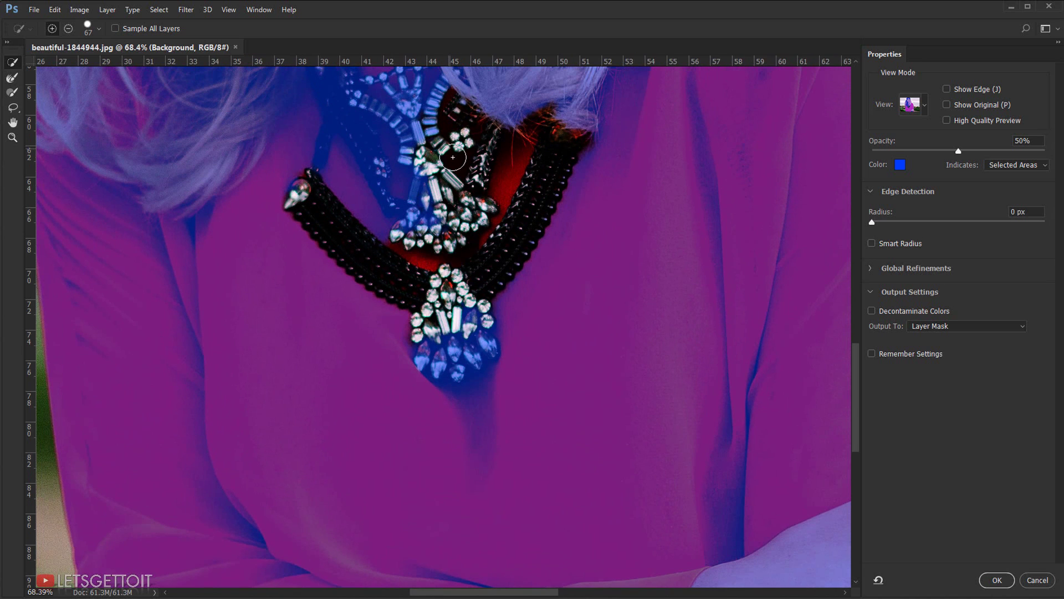
pyautogui.rightClick(515, 166)
pyautogui.rightClick(494, 146)
pyautogui.press('Escape')
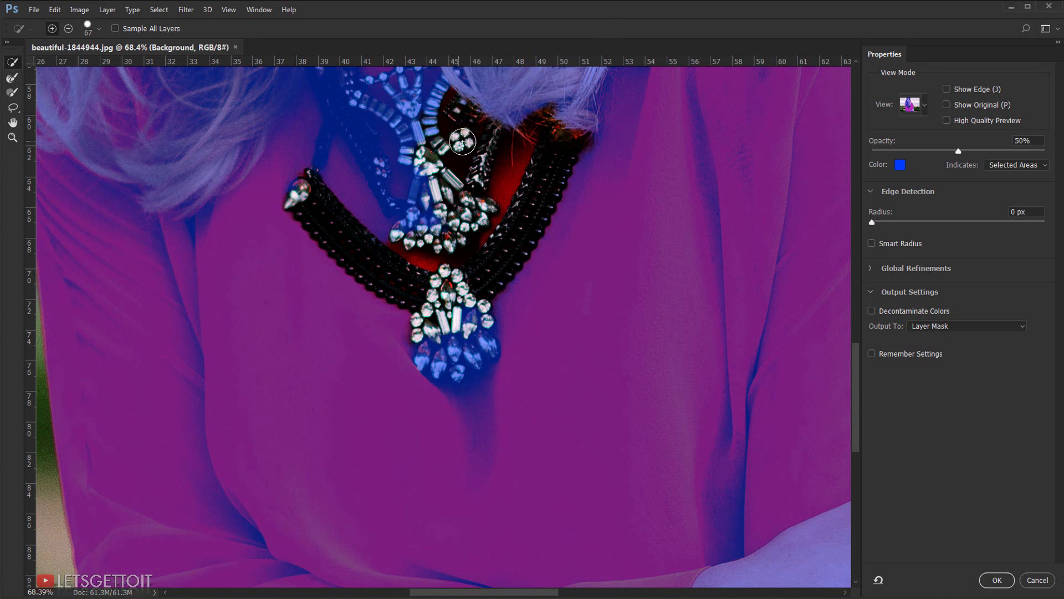
pyautogui.rightClick(471, 149)
pyautogui.press('Escape')
pyautogui.moveTo(537, 143); pyautogui.dragTo(571, 143)
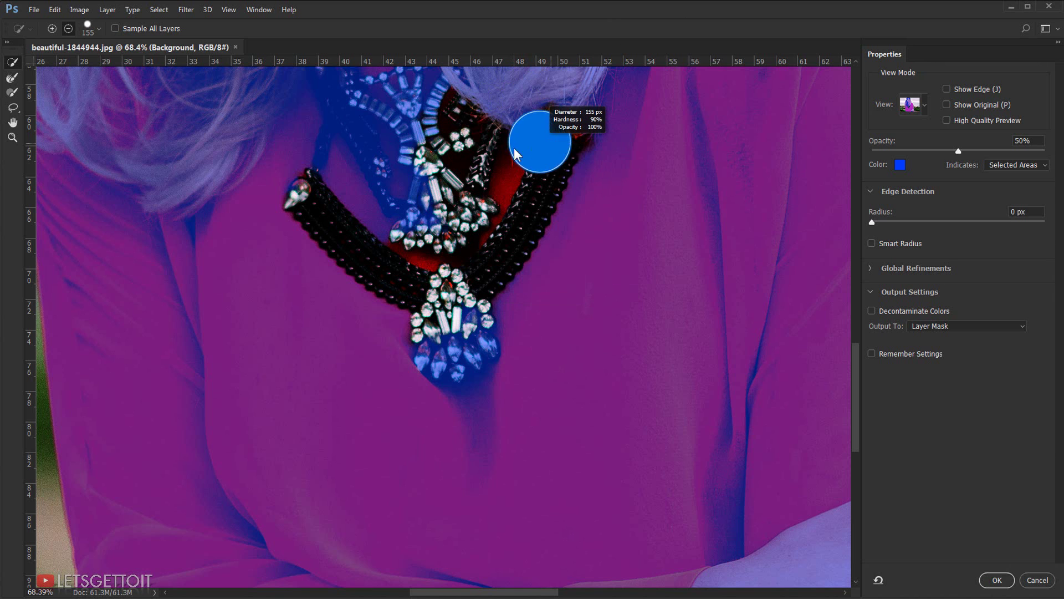
pyautogui.moveTo(504, 158); pyautogui.dragTo(475, 175)
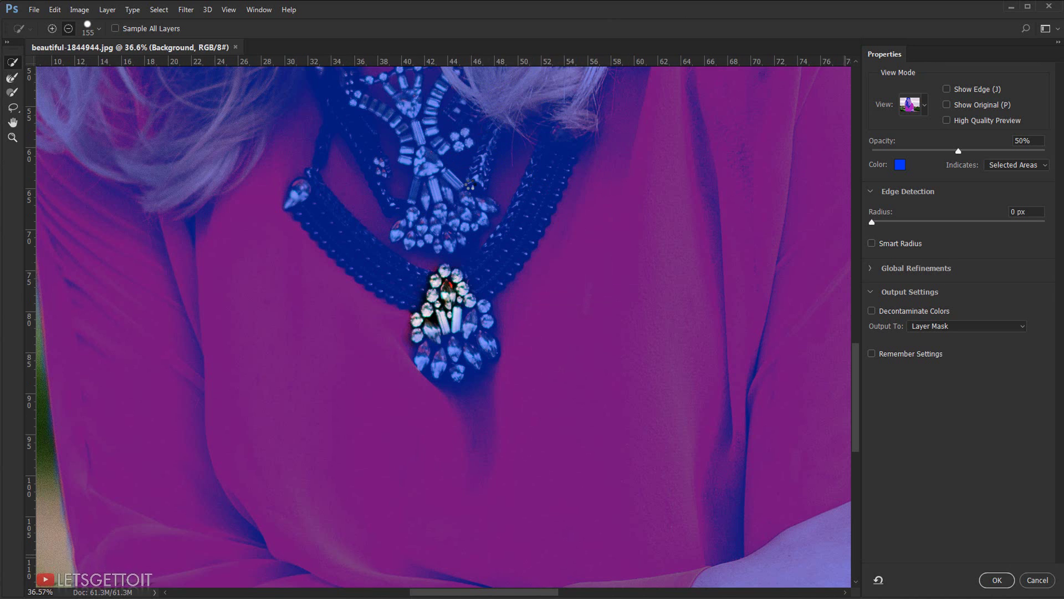
pyautogui.scroll(-5, 470, 184)
pyautogui.click(469, 244)
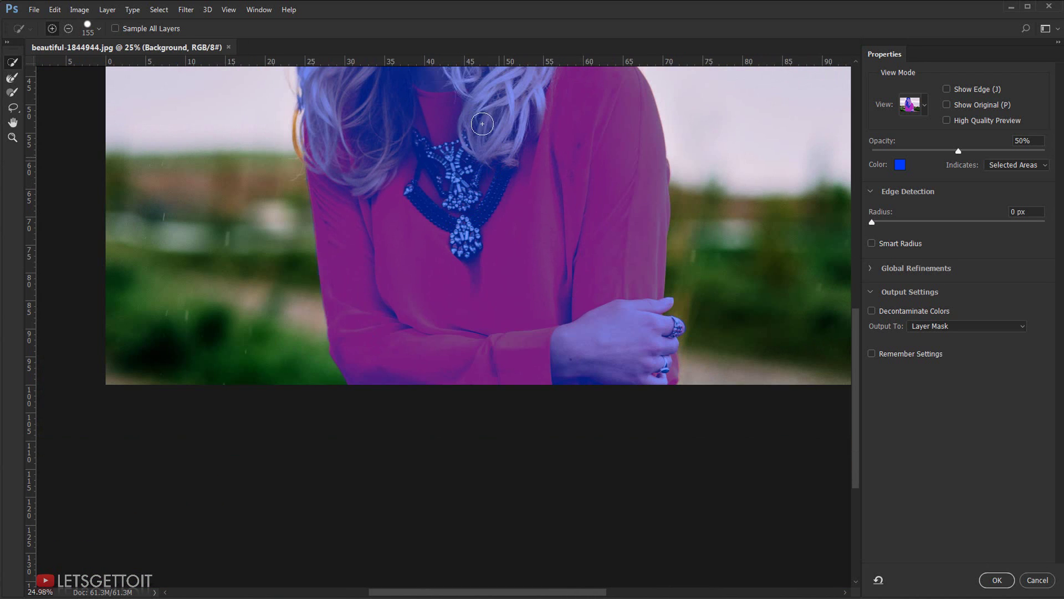
# Step: Preview the full cut-out in the On Layers view and activate the Refine Edge Brush tool
pyautogui.scroll(5, 608, 157)
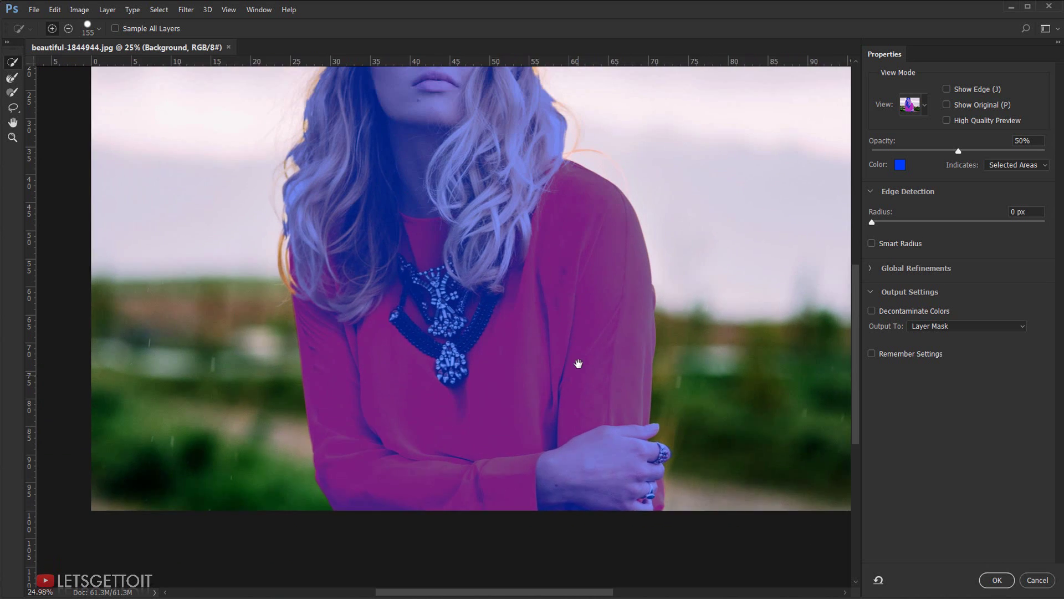
pyautogui.scroll(-3, 429, 238)
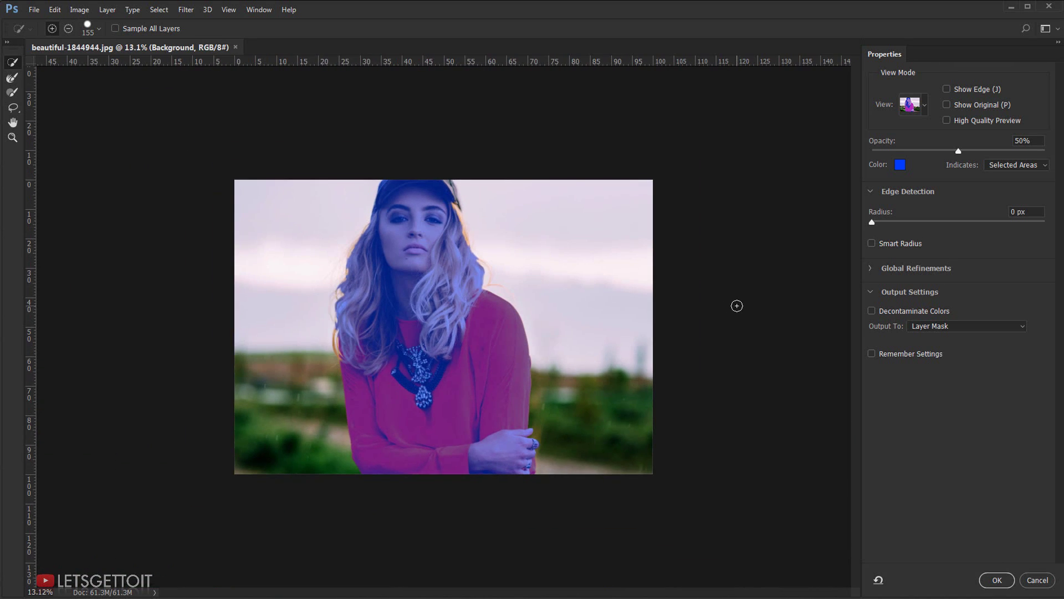
pyautogui.scroll(3, 564, 290)
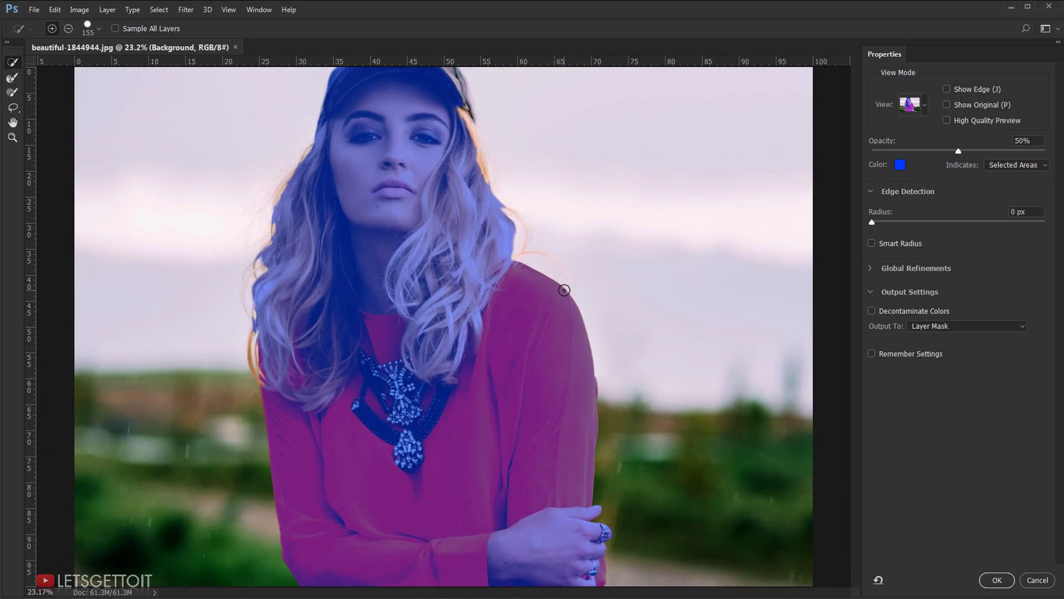
pyautogui.click(925, 104)
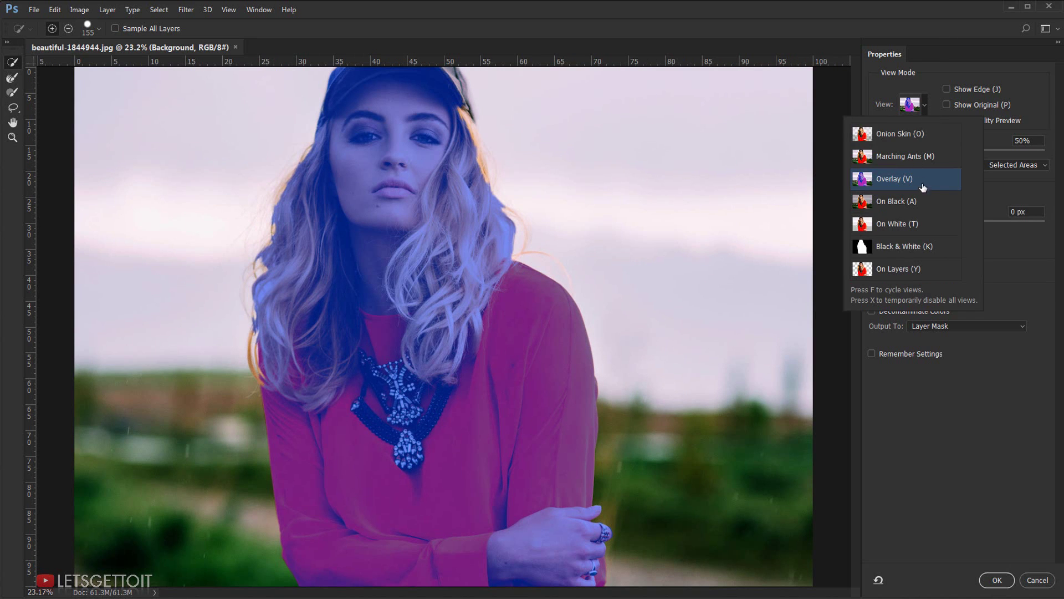
pyautogui.click(908, 270)
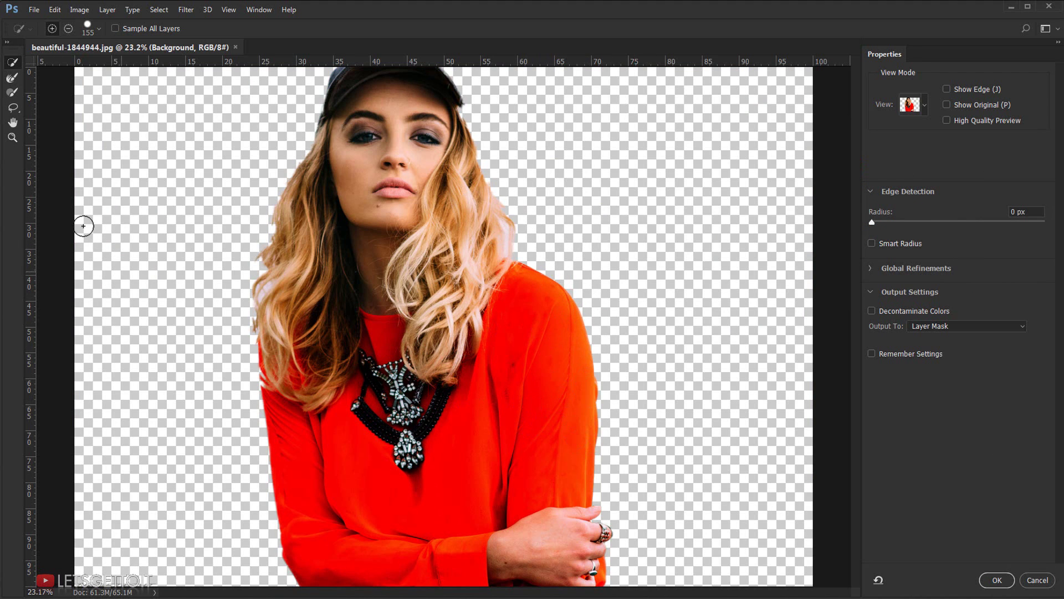
pyautogui.click(13, 78)
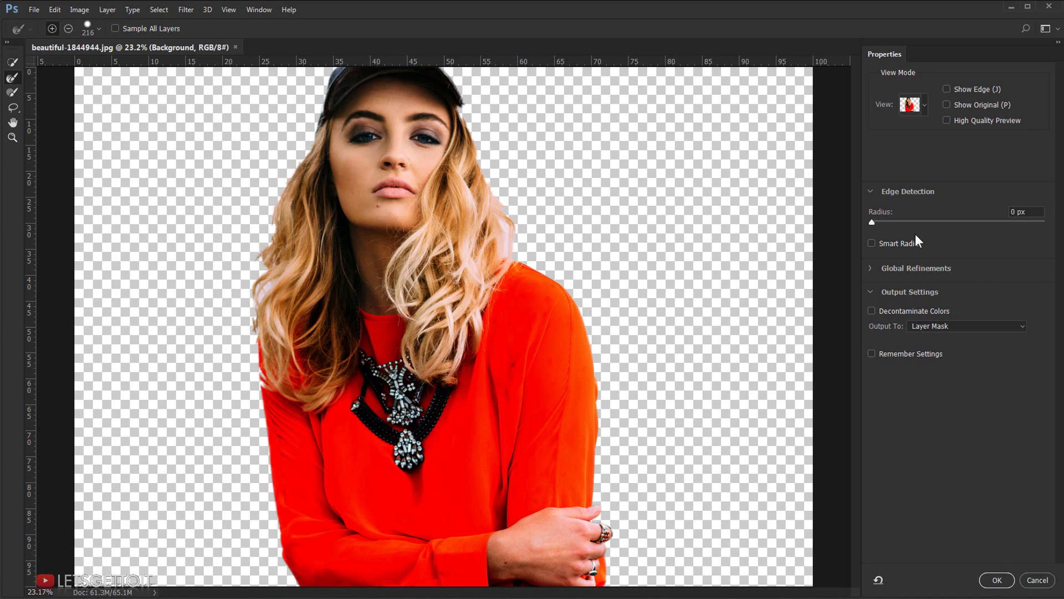
# Step: Turn on Smart Radius and set the edge detection radius to 3 px
pyautogui.click(872, 192)
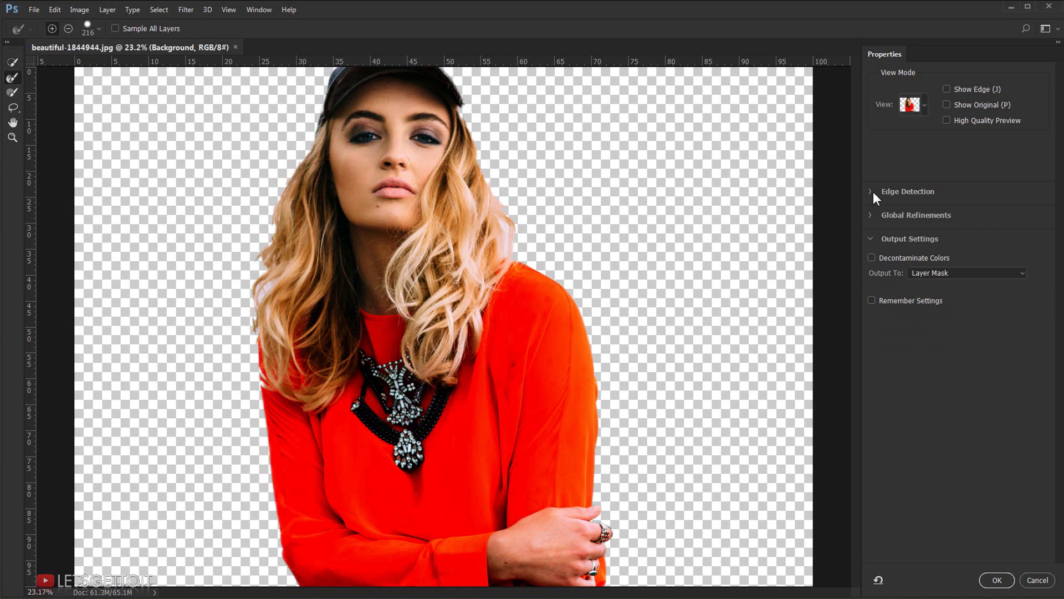
pyautogui.click(872, 192)
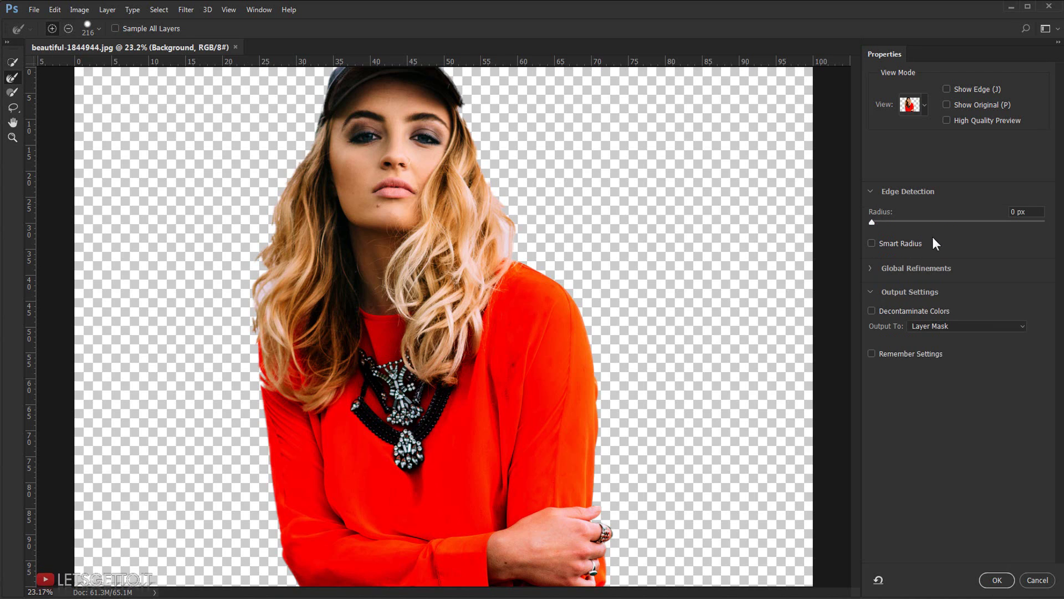
pyautogui.click(872, 221)
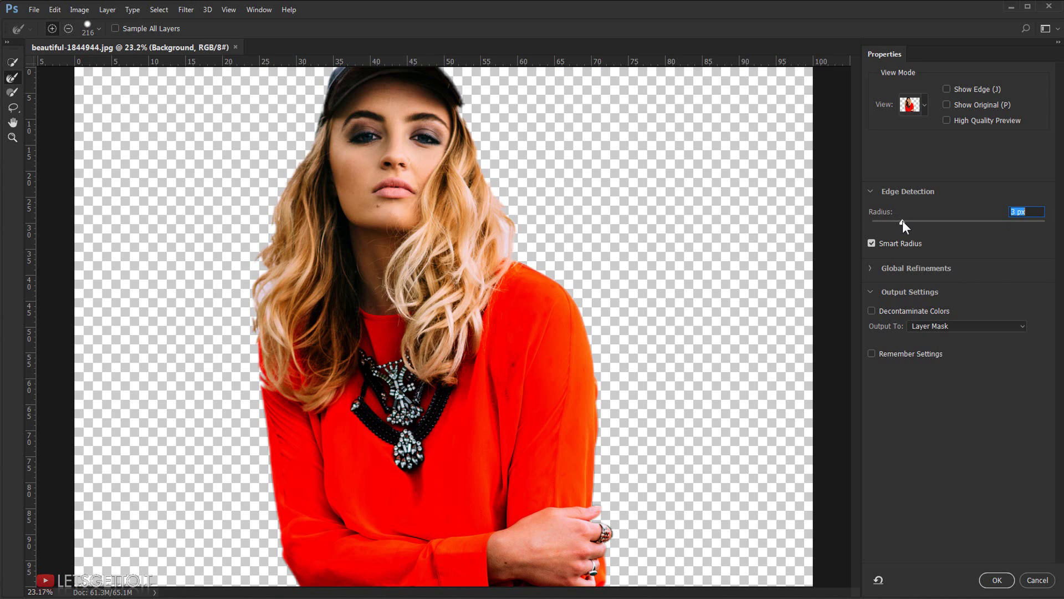
pyautogui.moveTo(906, 221); pyautogui.dragTo(902, 222)
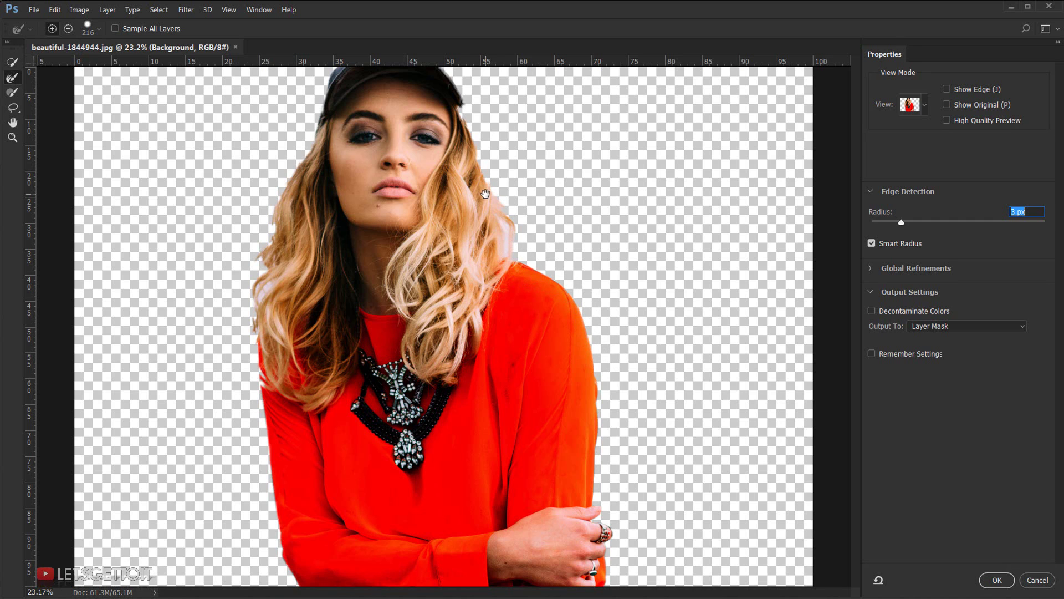
# Step: Brush the hair edges on both sides of the head with the Refine Edge Brush and set the edge detection radius to 0 px
pyautogui.moveTo(478, 173)
pyautogui.mouseDown()
pyautogui.moveTo(487, 171)
pyautogui.moveTo(471, 128)
pyautogui.moveTo(509, 245)
pyautogui.moveTo(532, 252)
pyautogui.mouseUp()
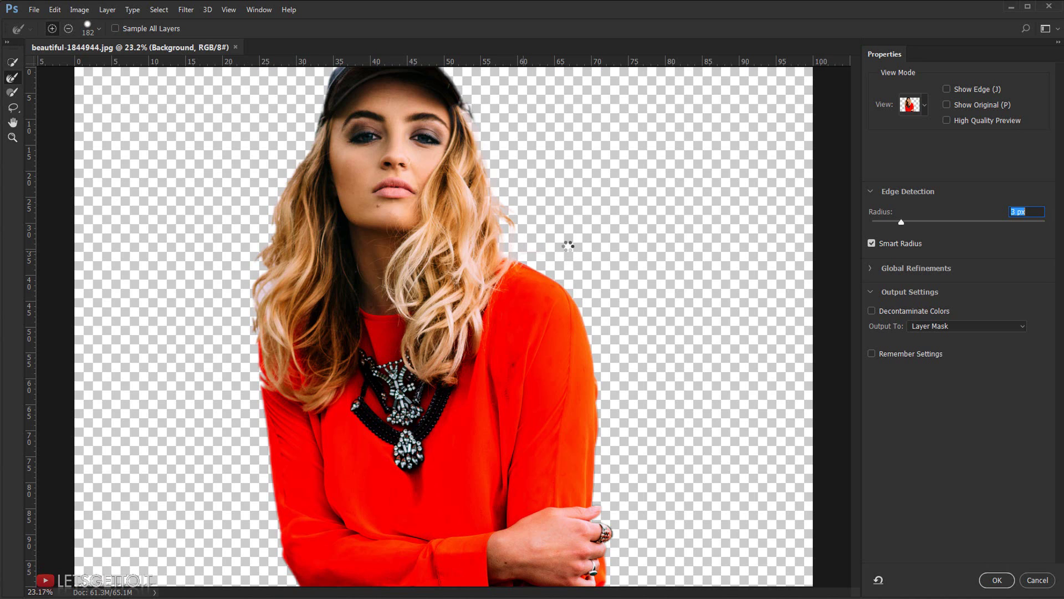
pyautogui.moveTo(244, 173)
pyautogui.mouseDown()
pyautogui.moveTo(301, 149)
pyautogui.moveTo(250, 286)
pyautogui.moveTo(258, 275)
pyautogui.moveTo(244, 315)
pyautogui.moveTo(249, 411)
pyautogui.moveTo(241, 294)
pyautogui.moveTo(252, 211)
pyautogui.moveTo(271, 202)
pyautogui.mouseUp()
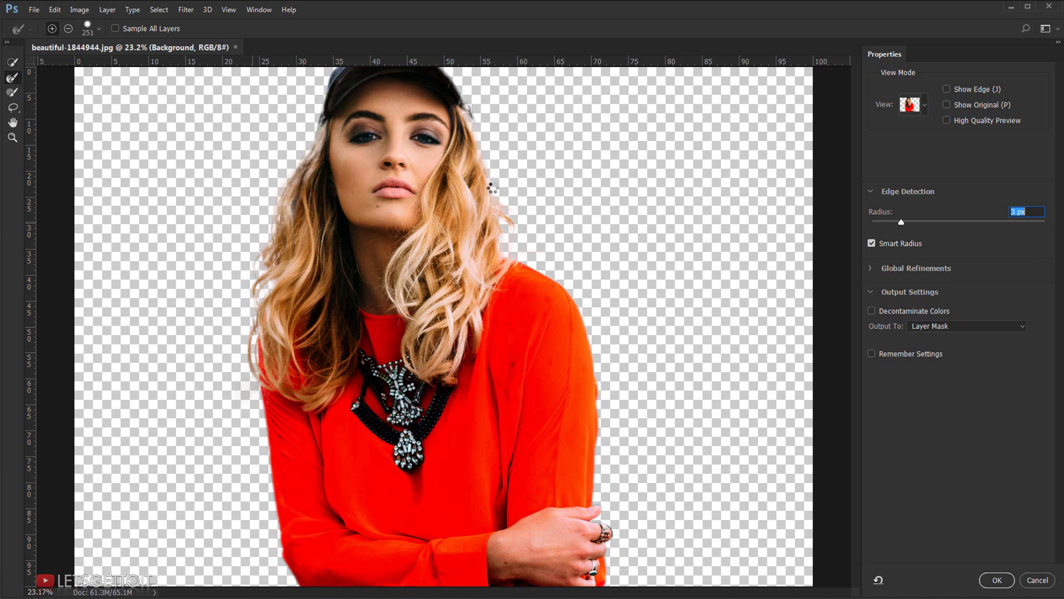
pyautogui.write('2')
pyautogui.press('alt')
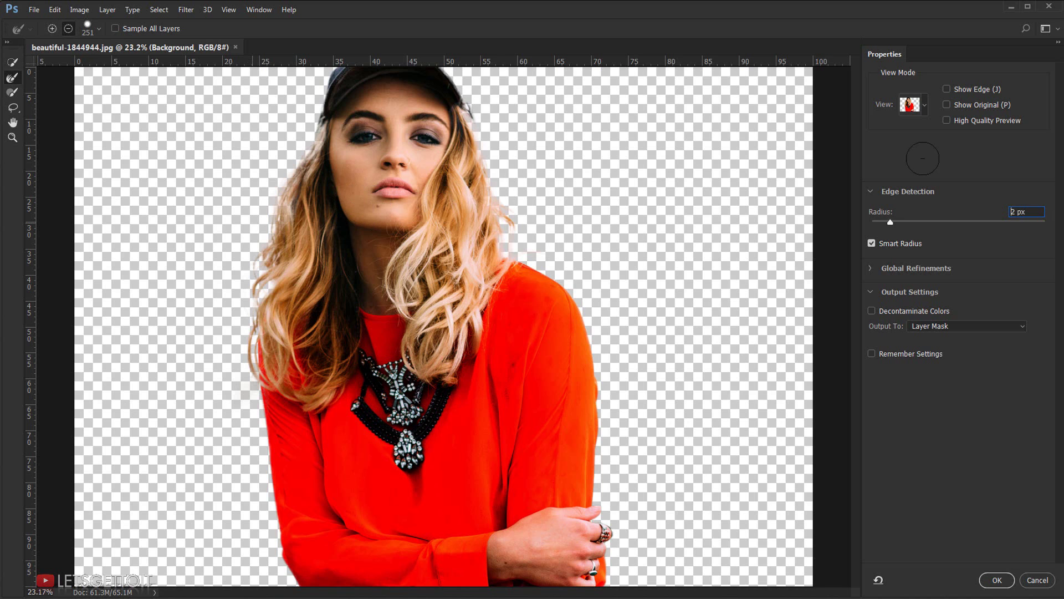
pyautogui.write('0')
pyautogui.press('Return')
# Step: Switch to the Black & White view and subtract the grey smudge beside the lower hair edge with the Refine Edge Brush
pyautogui.click(923, 107)
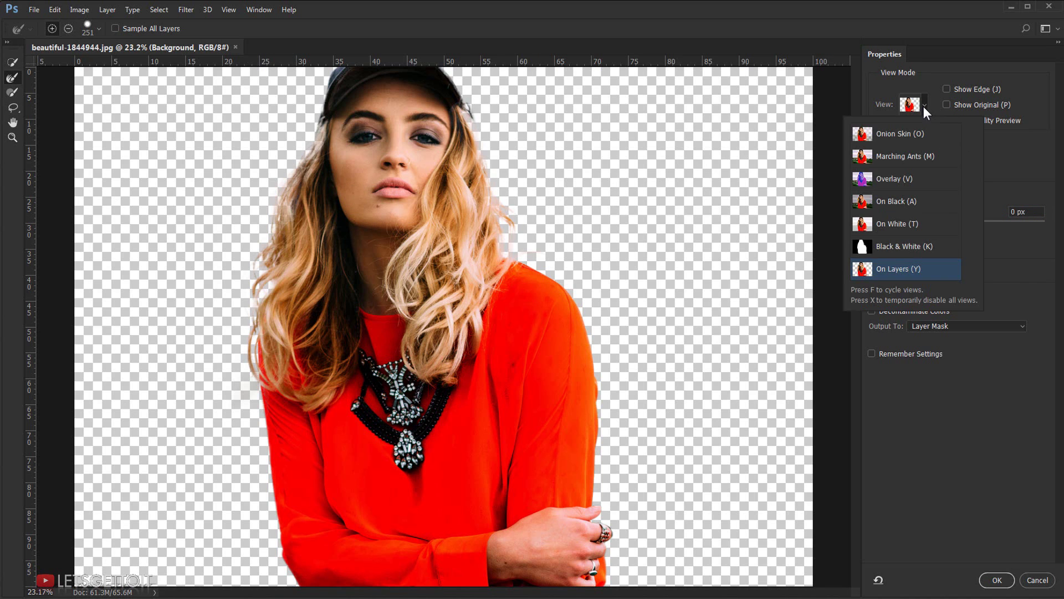
pyautogui.click(898, 251)
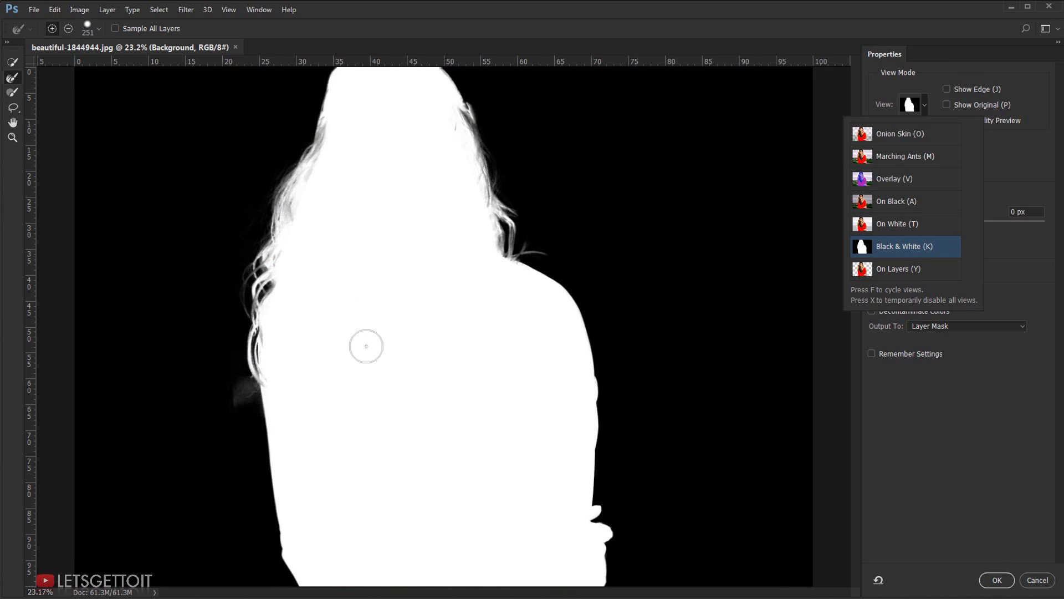
pyautogui.click(333, 331)
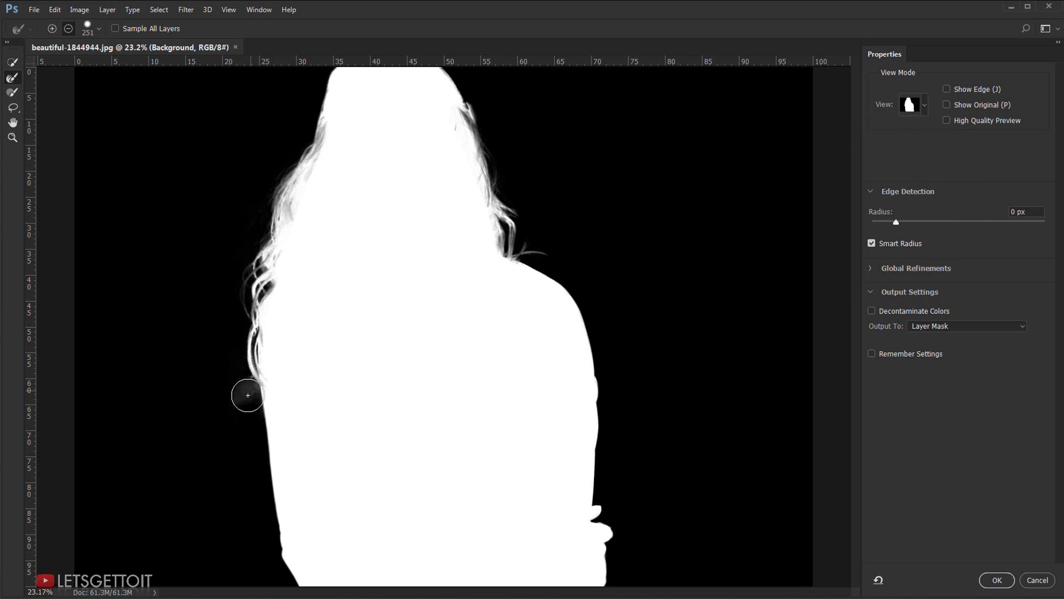
pyautogui.moveTo(233, 384); pyautogui.dragTo(261, 404)
pyautogui.press('alt')
pyautogui.moveTo(243, 405)
pyautogui.mouseDown()
pyautogui.moveTo(247, 377)
pyautogui.moveTo(244, 405)
pyautogui.mouseUp()
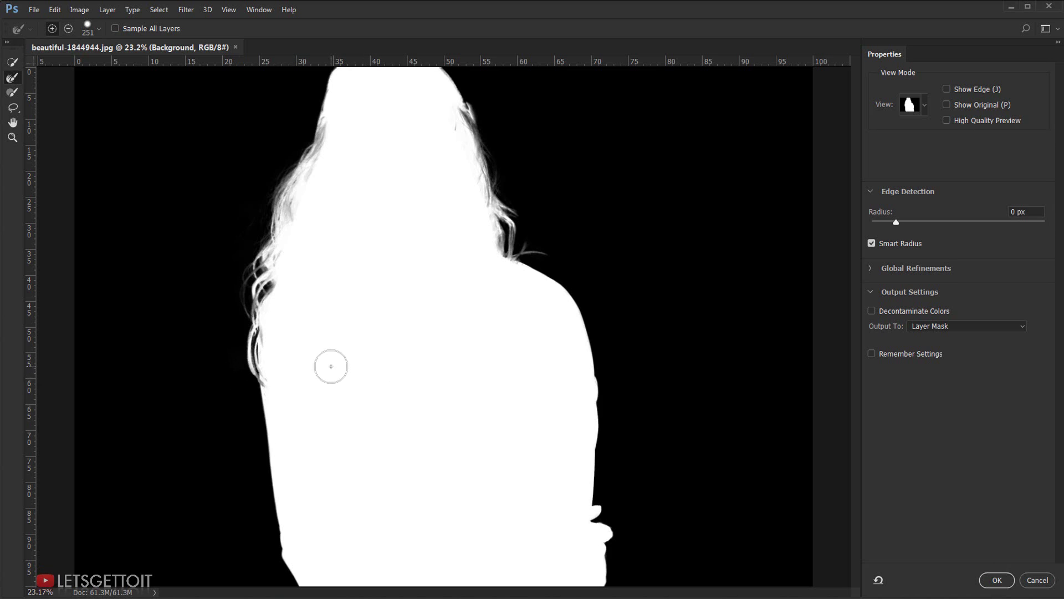
# Step: Output the refined selection as a layer mask and leave the Select and Mask workspace
pyautogui.click(939, 332)
pyautogui.click(936, 346)
pyautogui.click(998, 579)
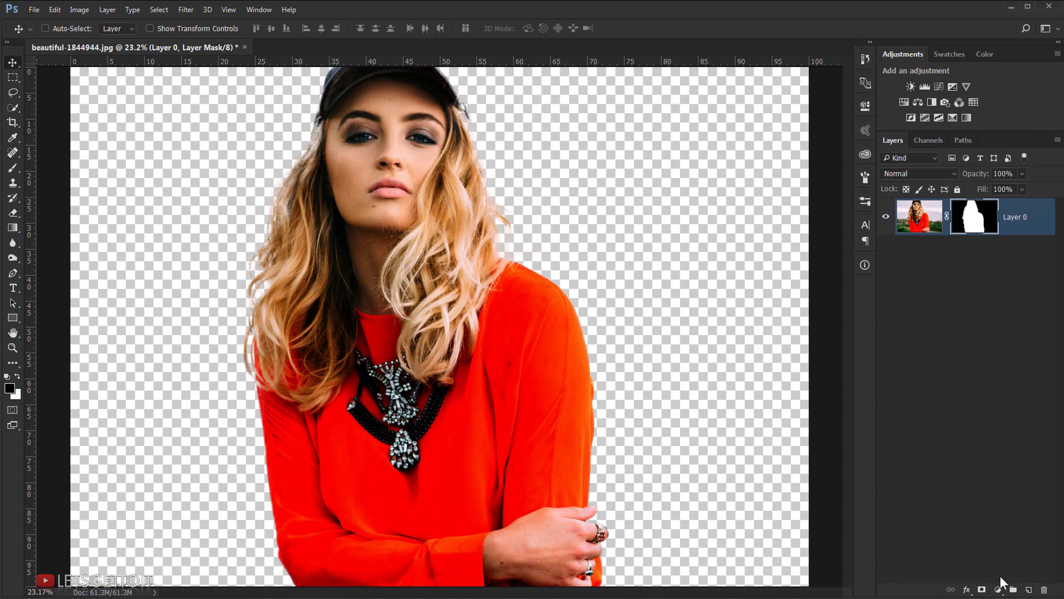
# Step: Add an empty layer beneath the masked portrait and swap the foreground and background colours
pyautogui.scroll(-5, 358, 336)
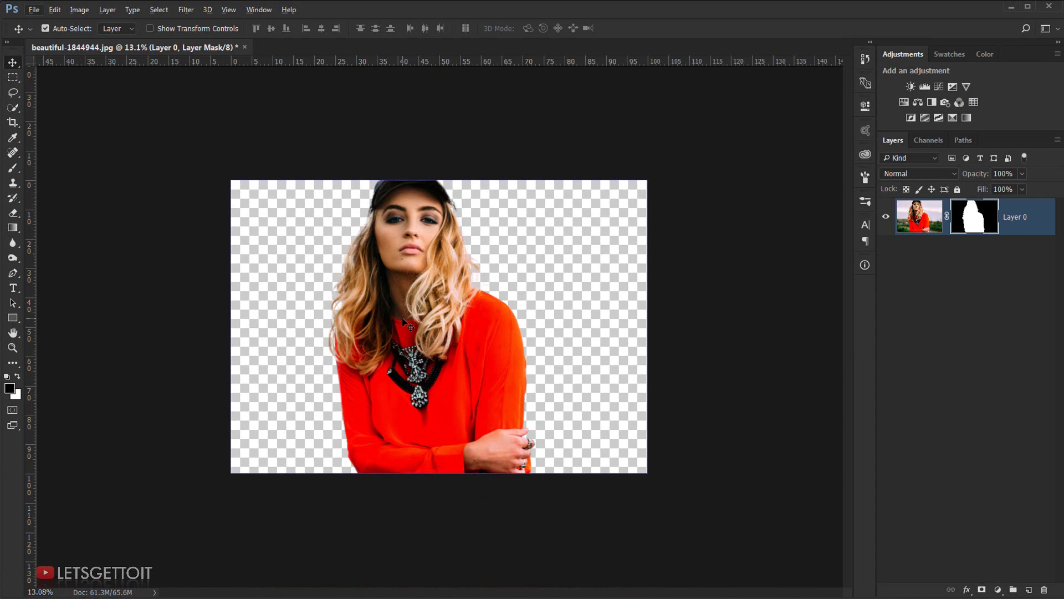
pyautogui.scroll(5, 401, 318)
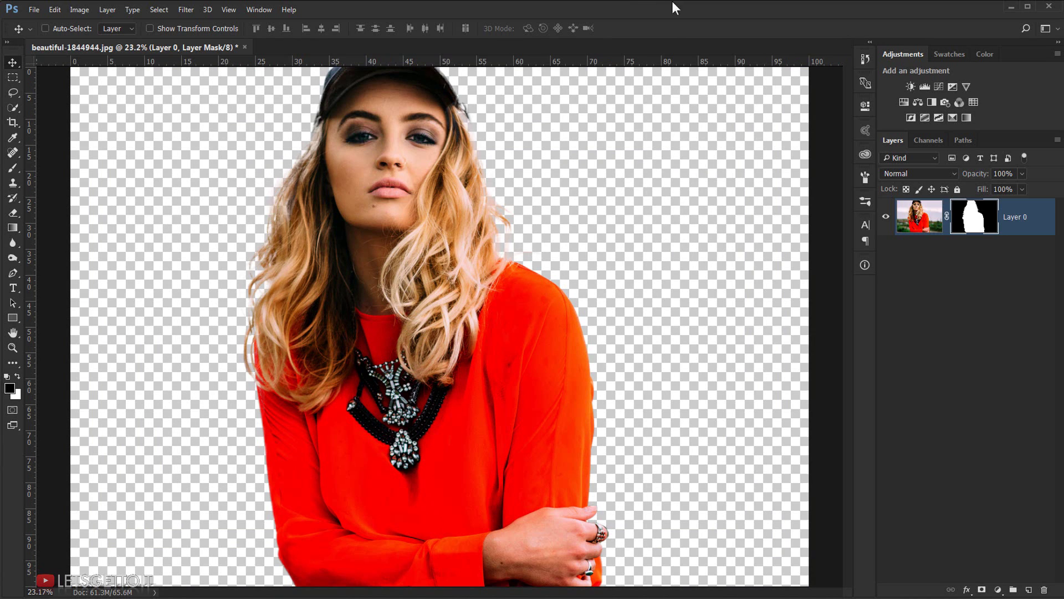
pyautogui.keyDown('ctrl'); pyautogui.click(1029, 590); pyautogui.keyUp('ctrl')
pyautogui.press('x')
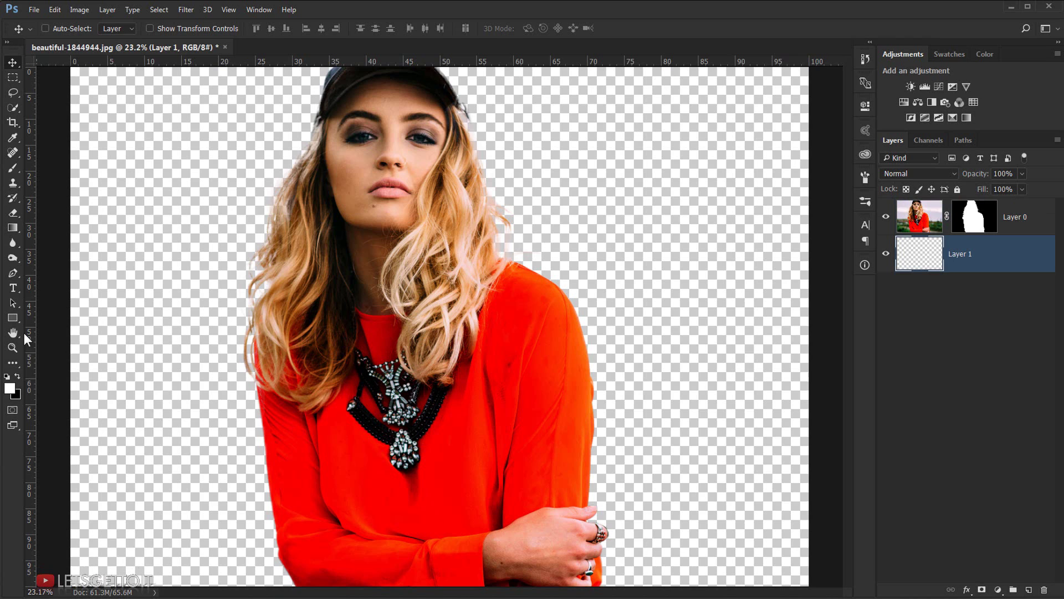
# Step: Fill the empty layer with a purple-to-orange linear gradient running from the image's upper-right area to its lower-left area
pyautogui.moveTo(14, 224); pyautogui.dragTo(48, 225)
pyautogui.click(87, 28)
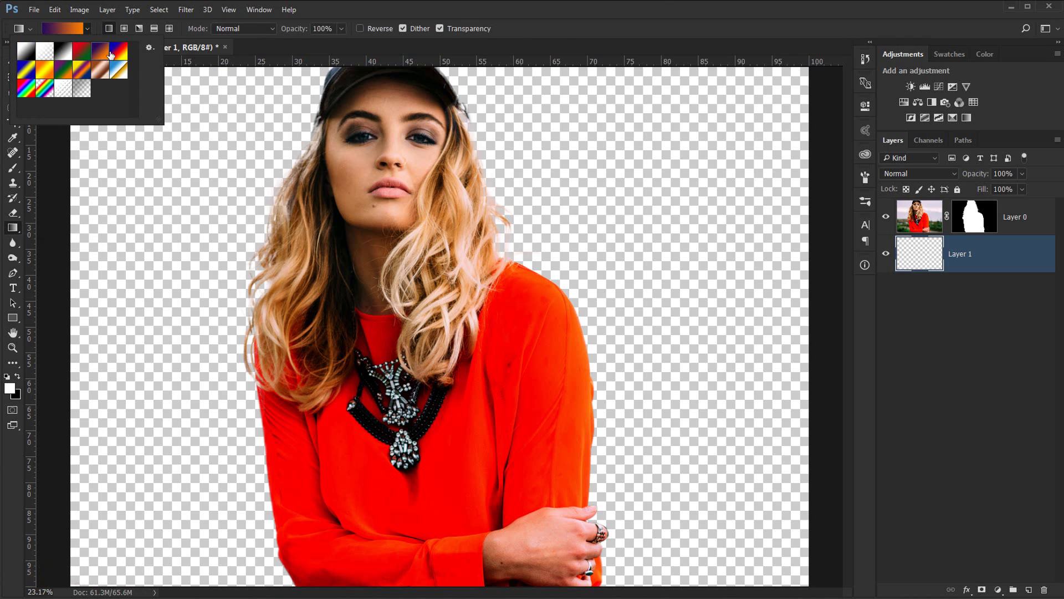
pyautogui.click(664, 47)
pyautogui.hotkey('ctrl', '-')
pyautogui.hotkey('ctrl', '-')
pyautogui.moveTo(676, 140); pyautogui.dragTo(274, 439)
pyautogui.hotkey('ctrl', '0')
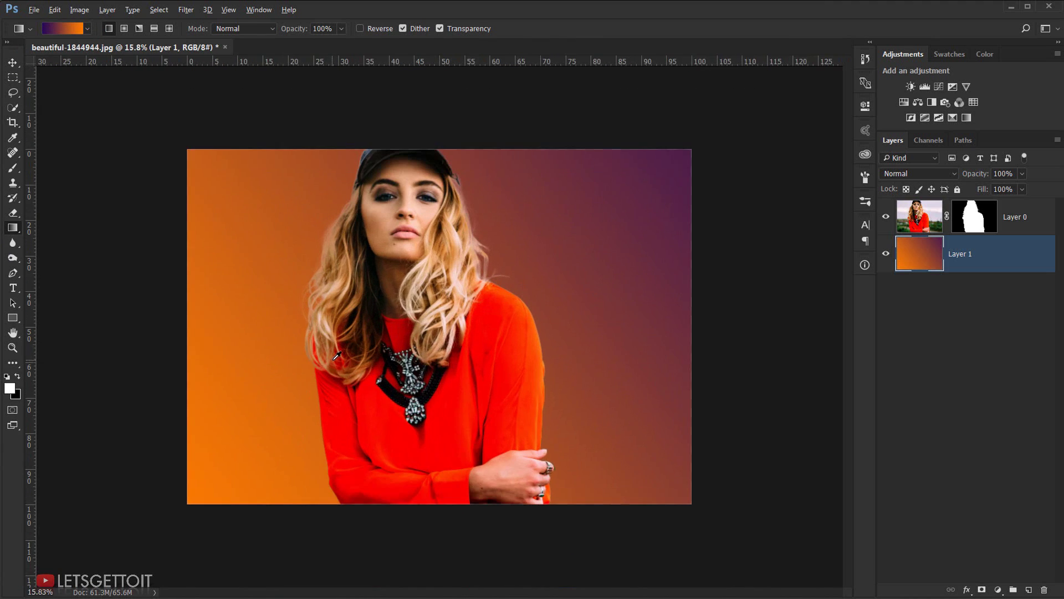
pyautogui.hotkey('ctrl', '-')
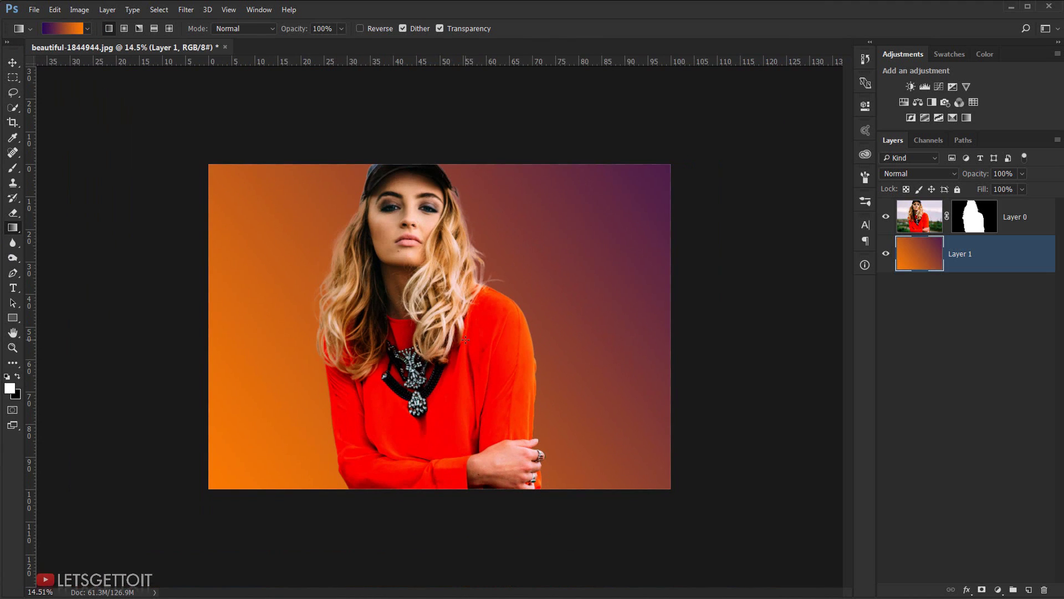
pyautogui.hotkey('ctrl', '0')
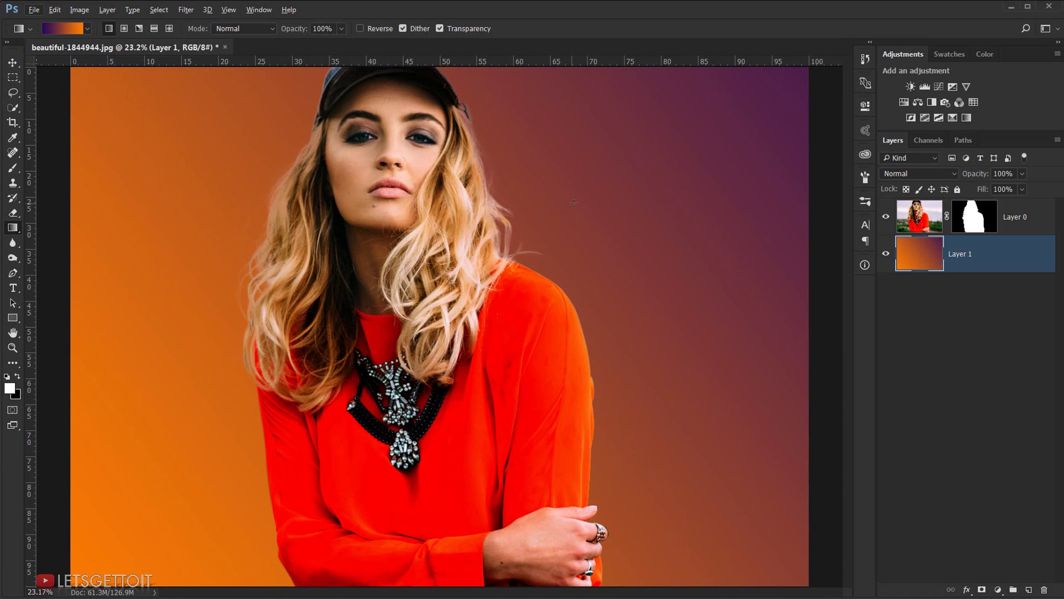